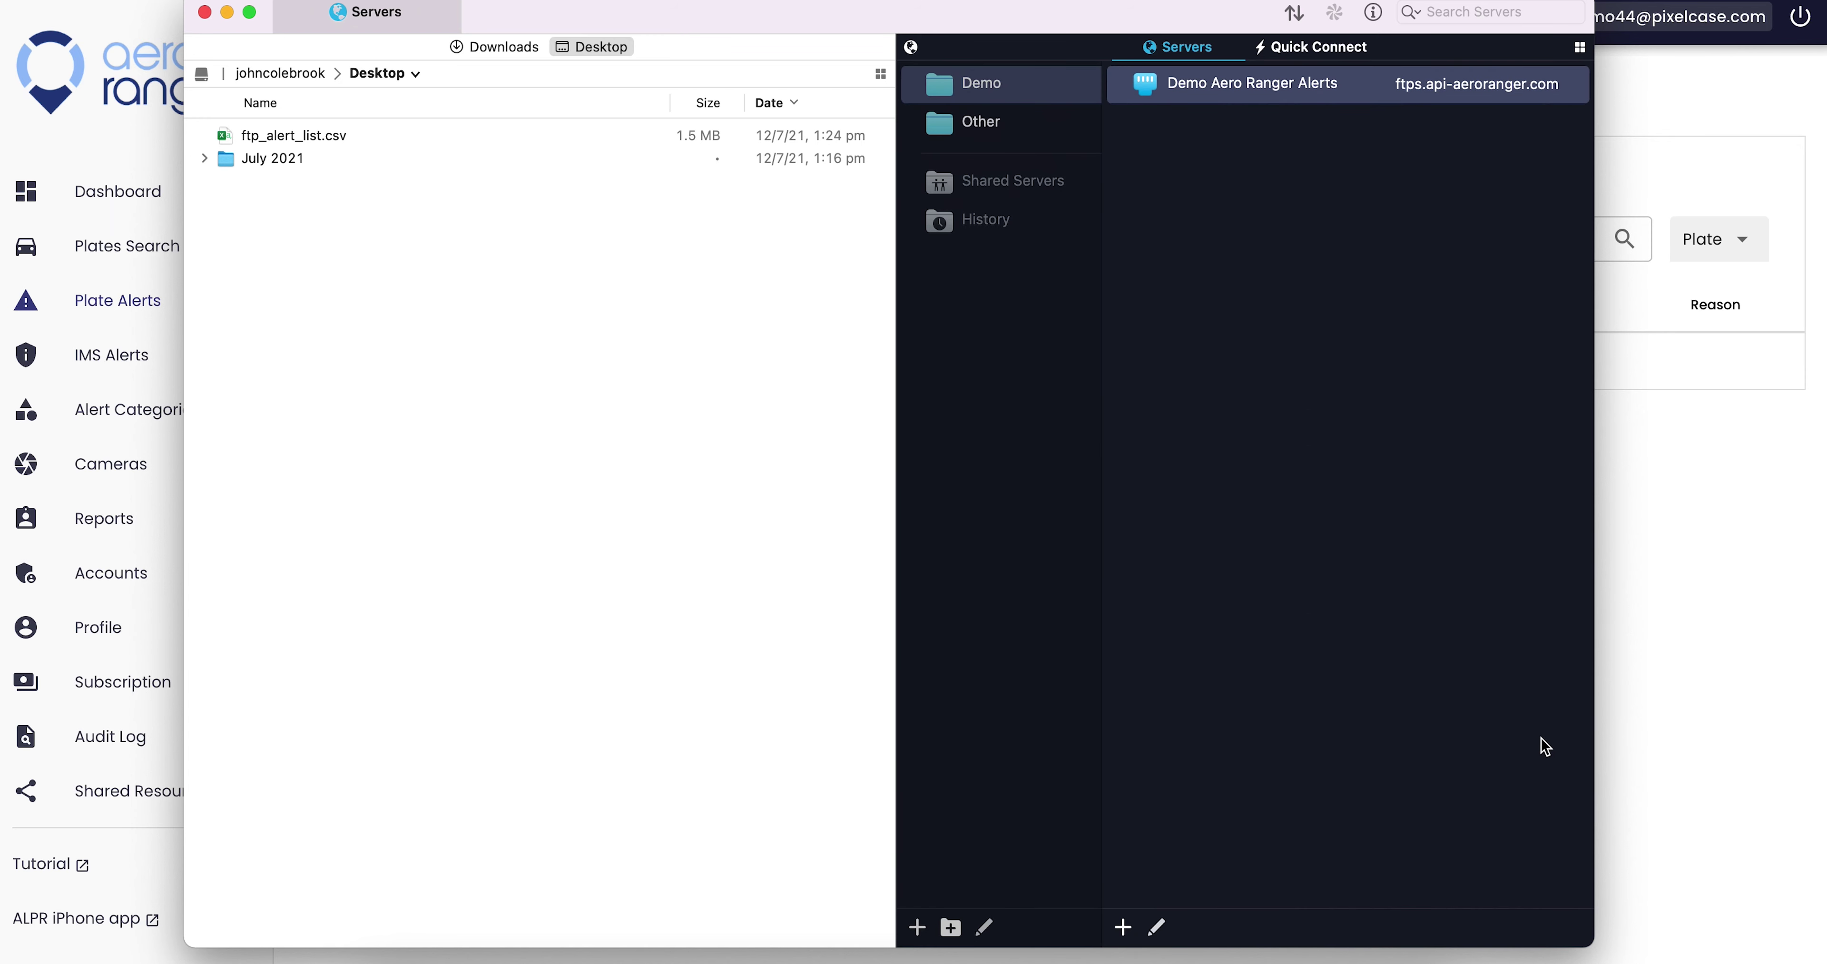
- Add an FTP with TLS/SSL server named 'Demo Aero Ranger Alerts' at host ftps.api-aeroranger.com
click(1123, 928)
click(1333, 528)
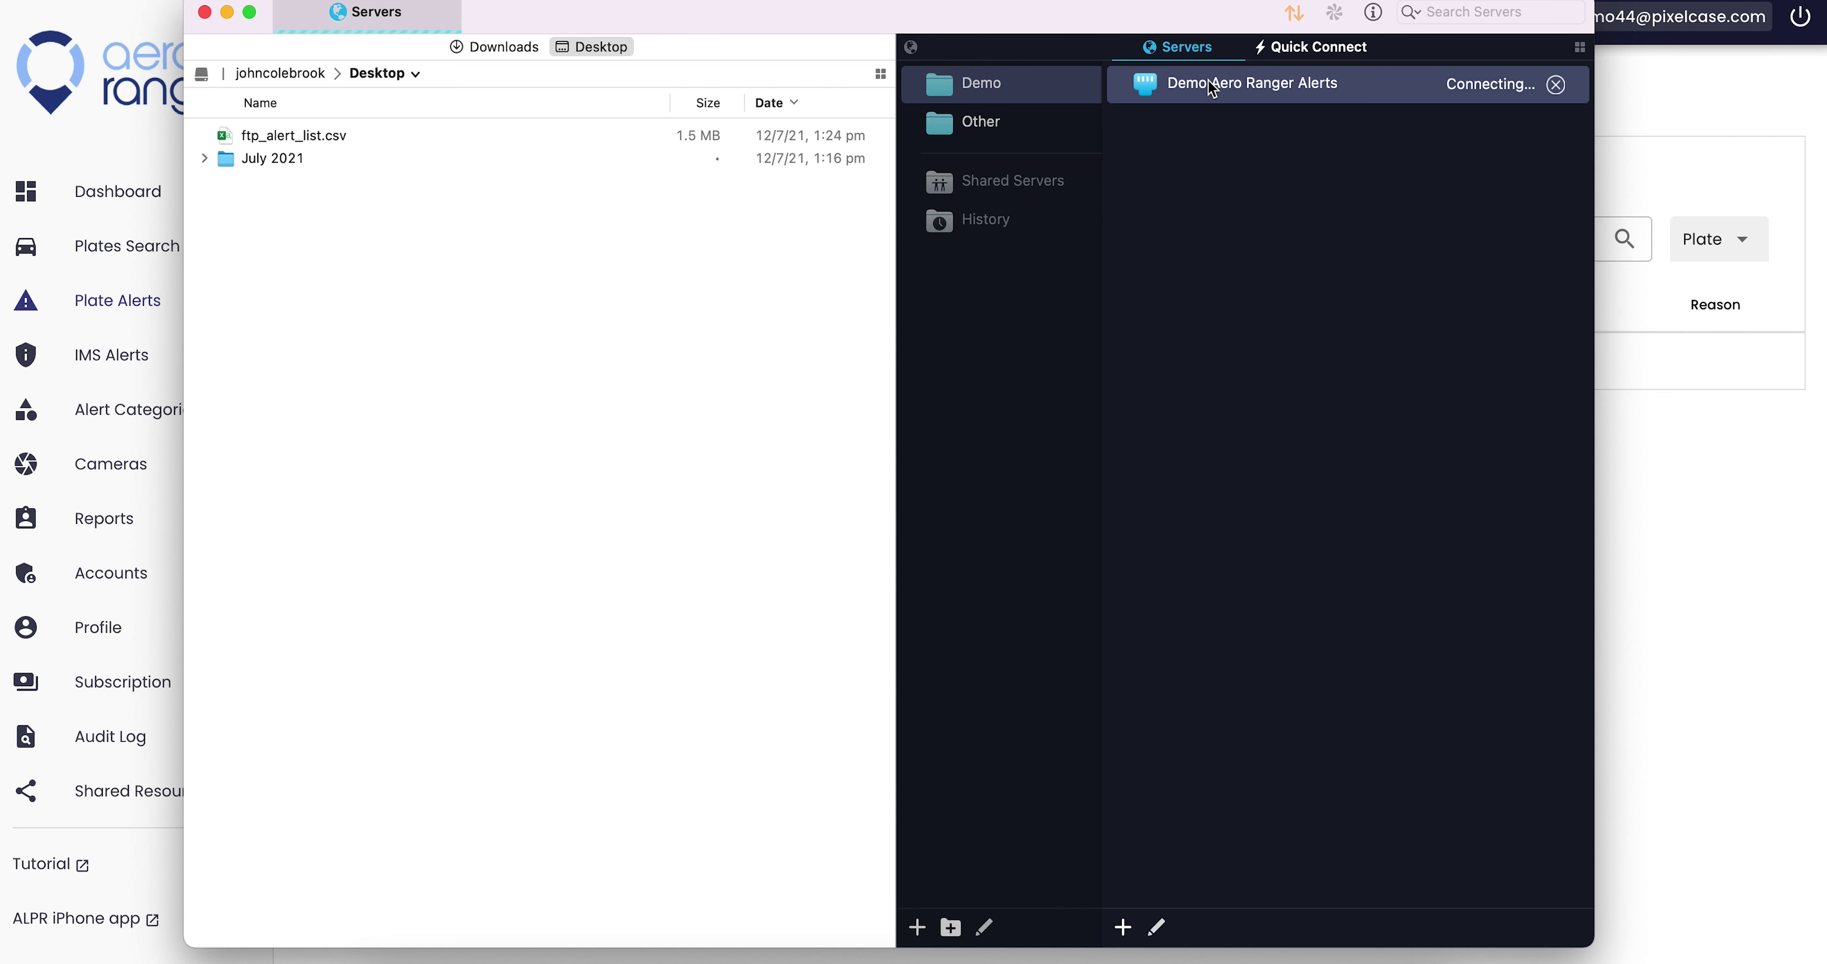
click(1270, 207)
text(Demo Aero Range)
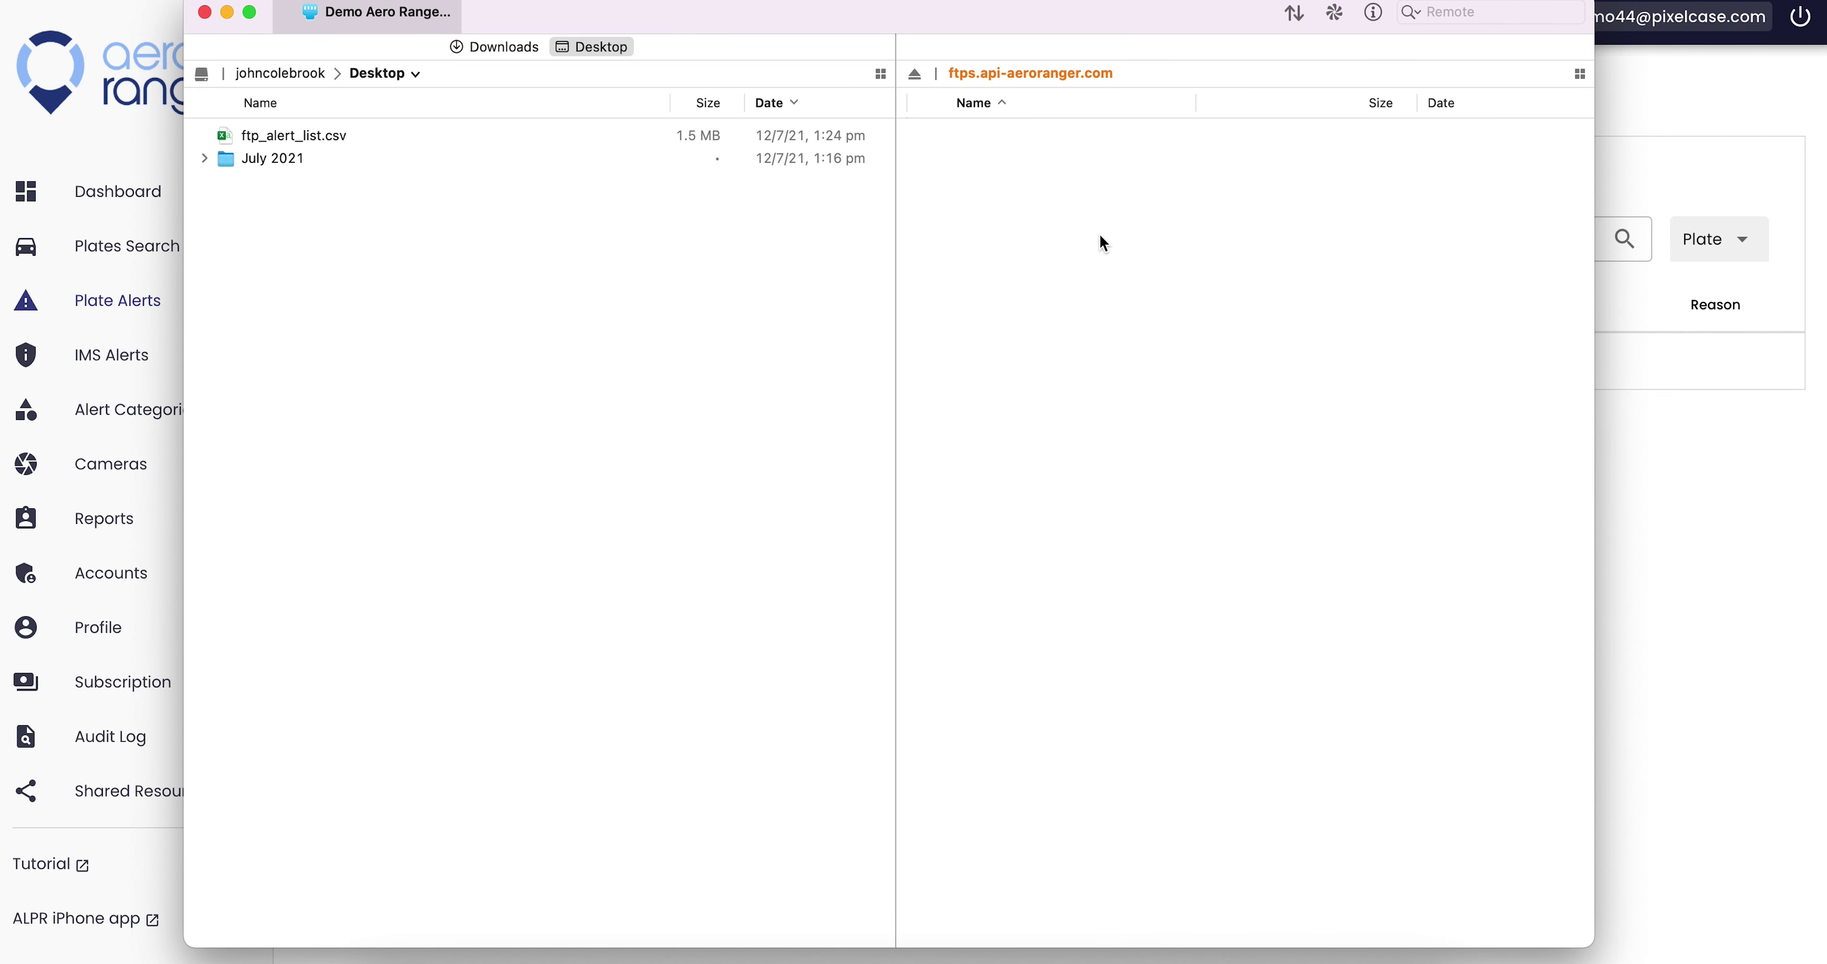
text(r Alerts)
click(1550, 876)
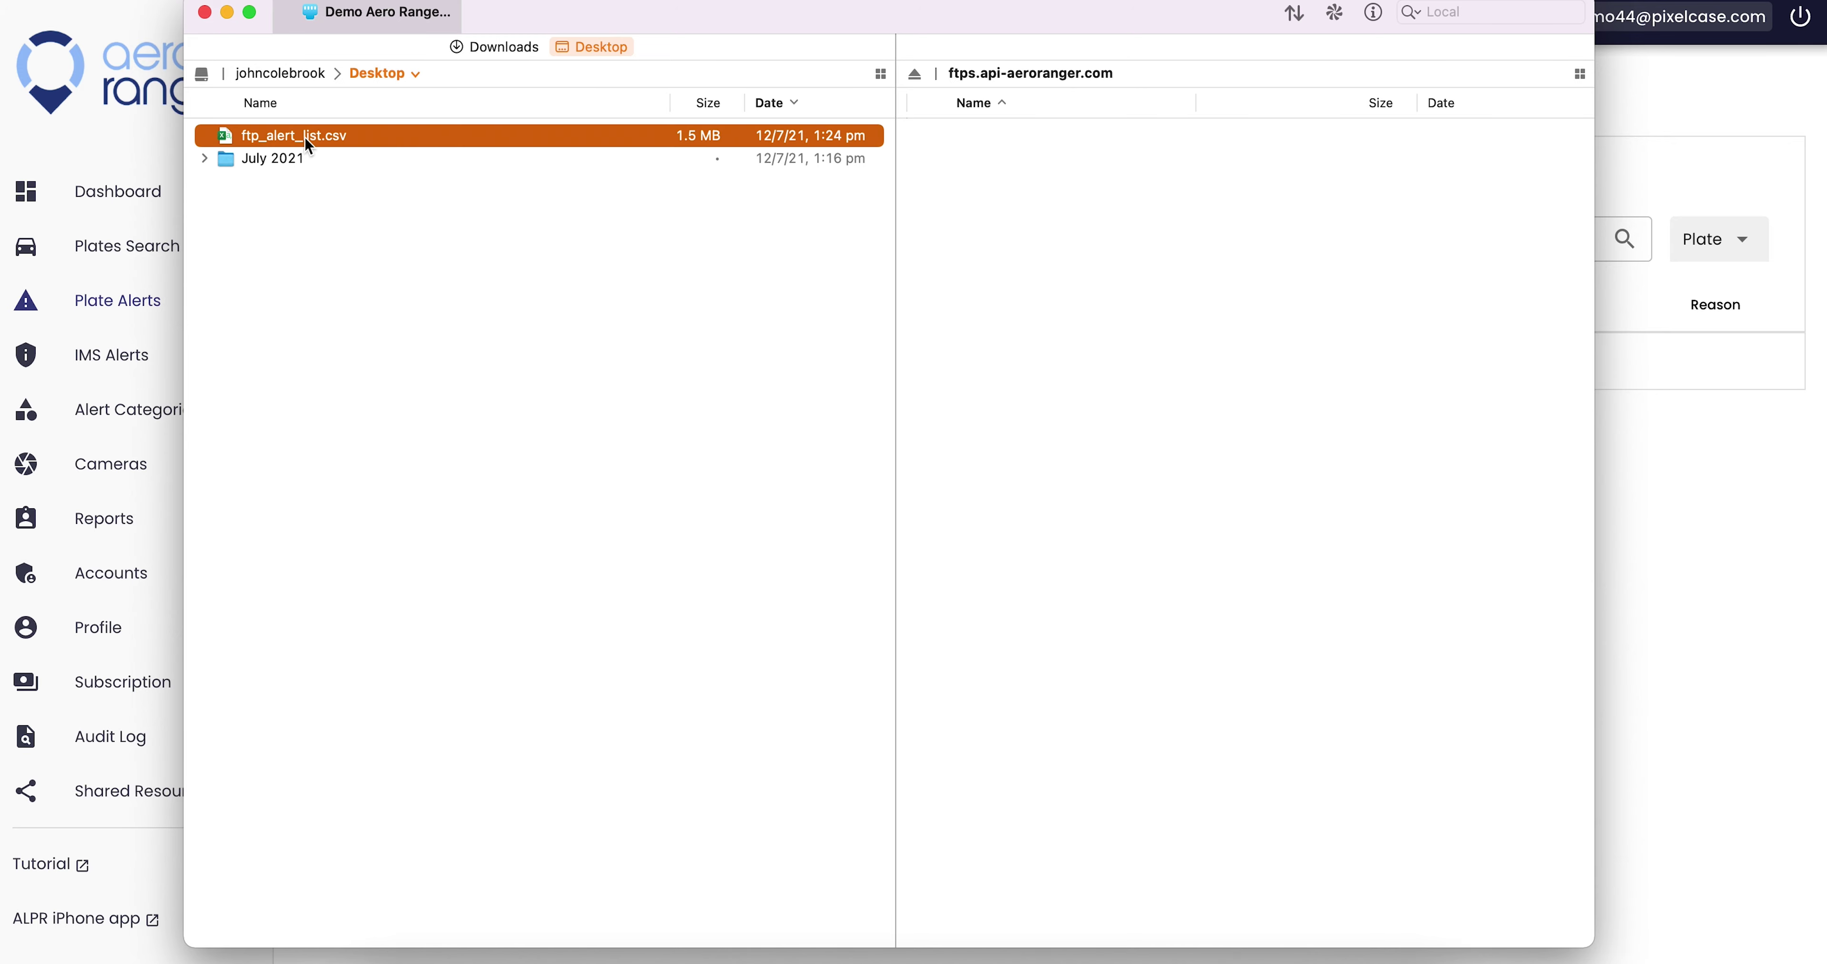
text(ftps.api-aeroranger.com)
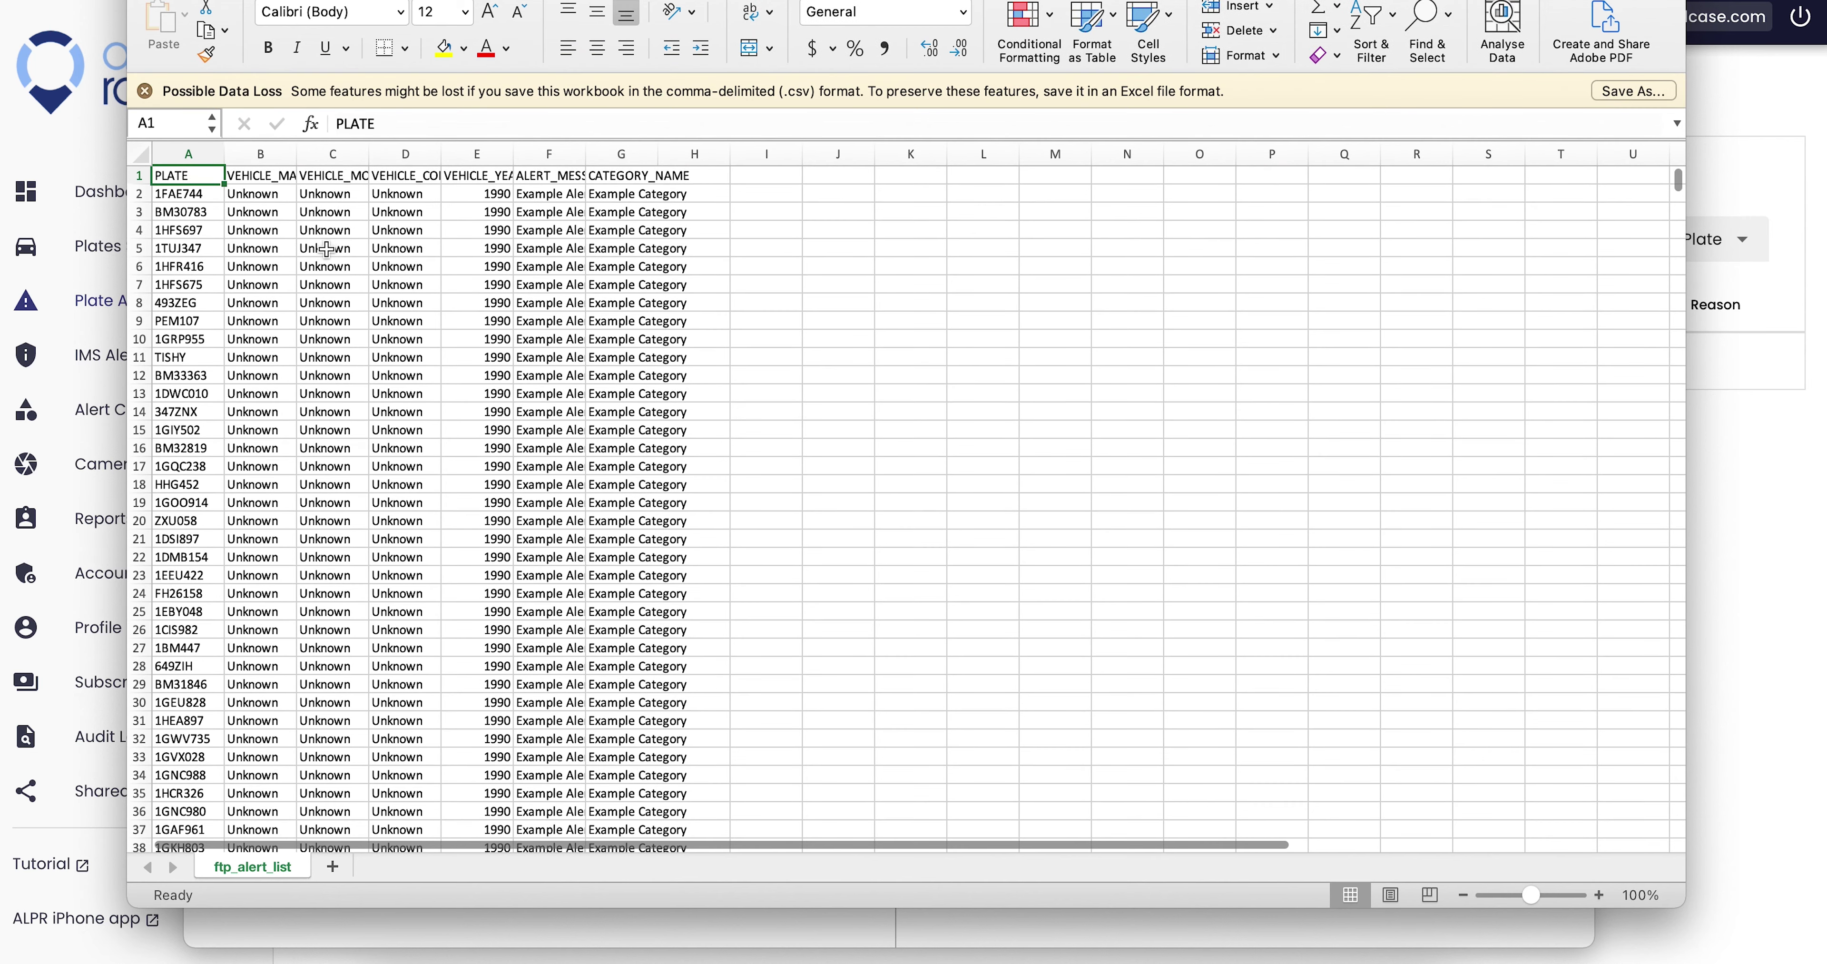
- Enter the account's login user name and password and save the new server settings
click(1113, 464)
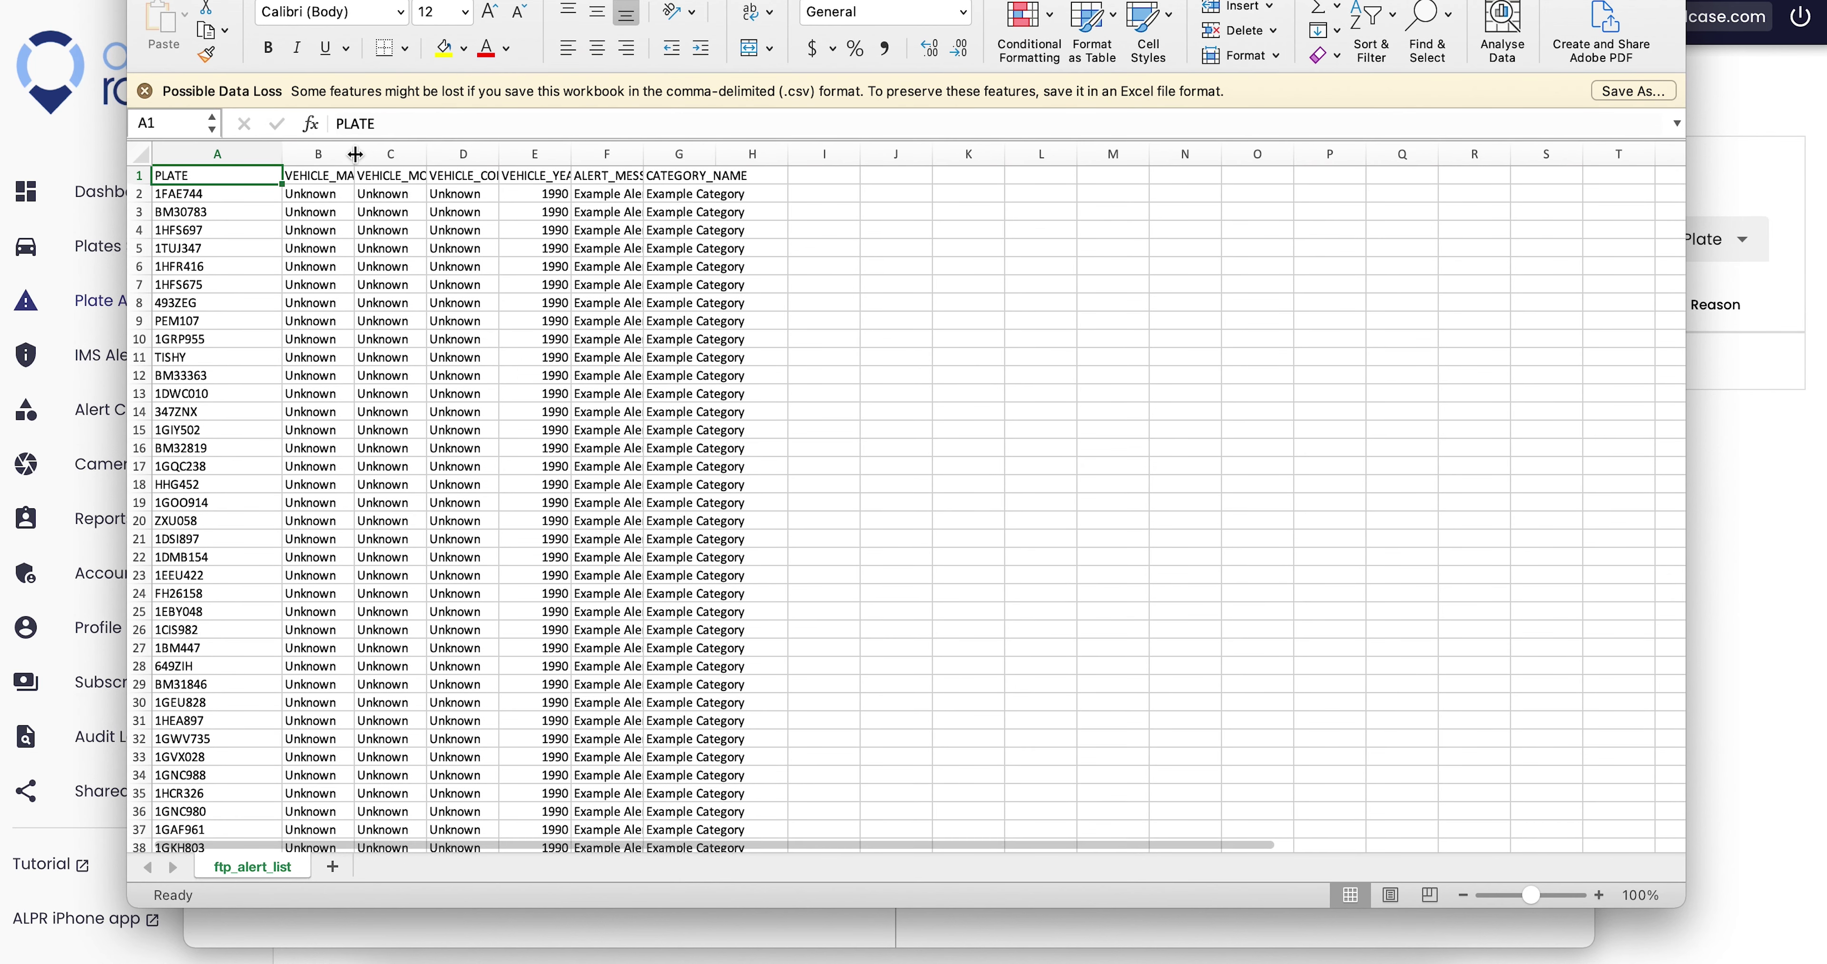
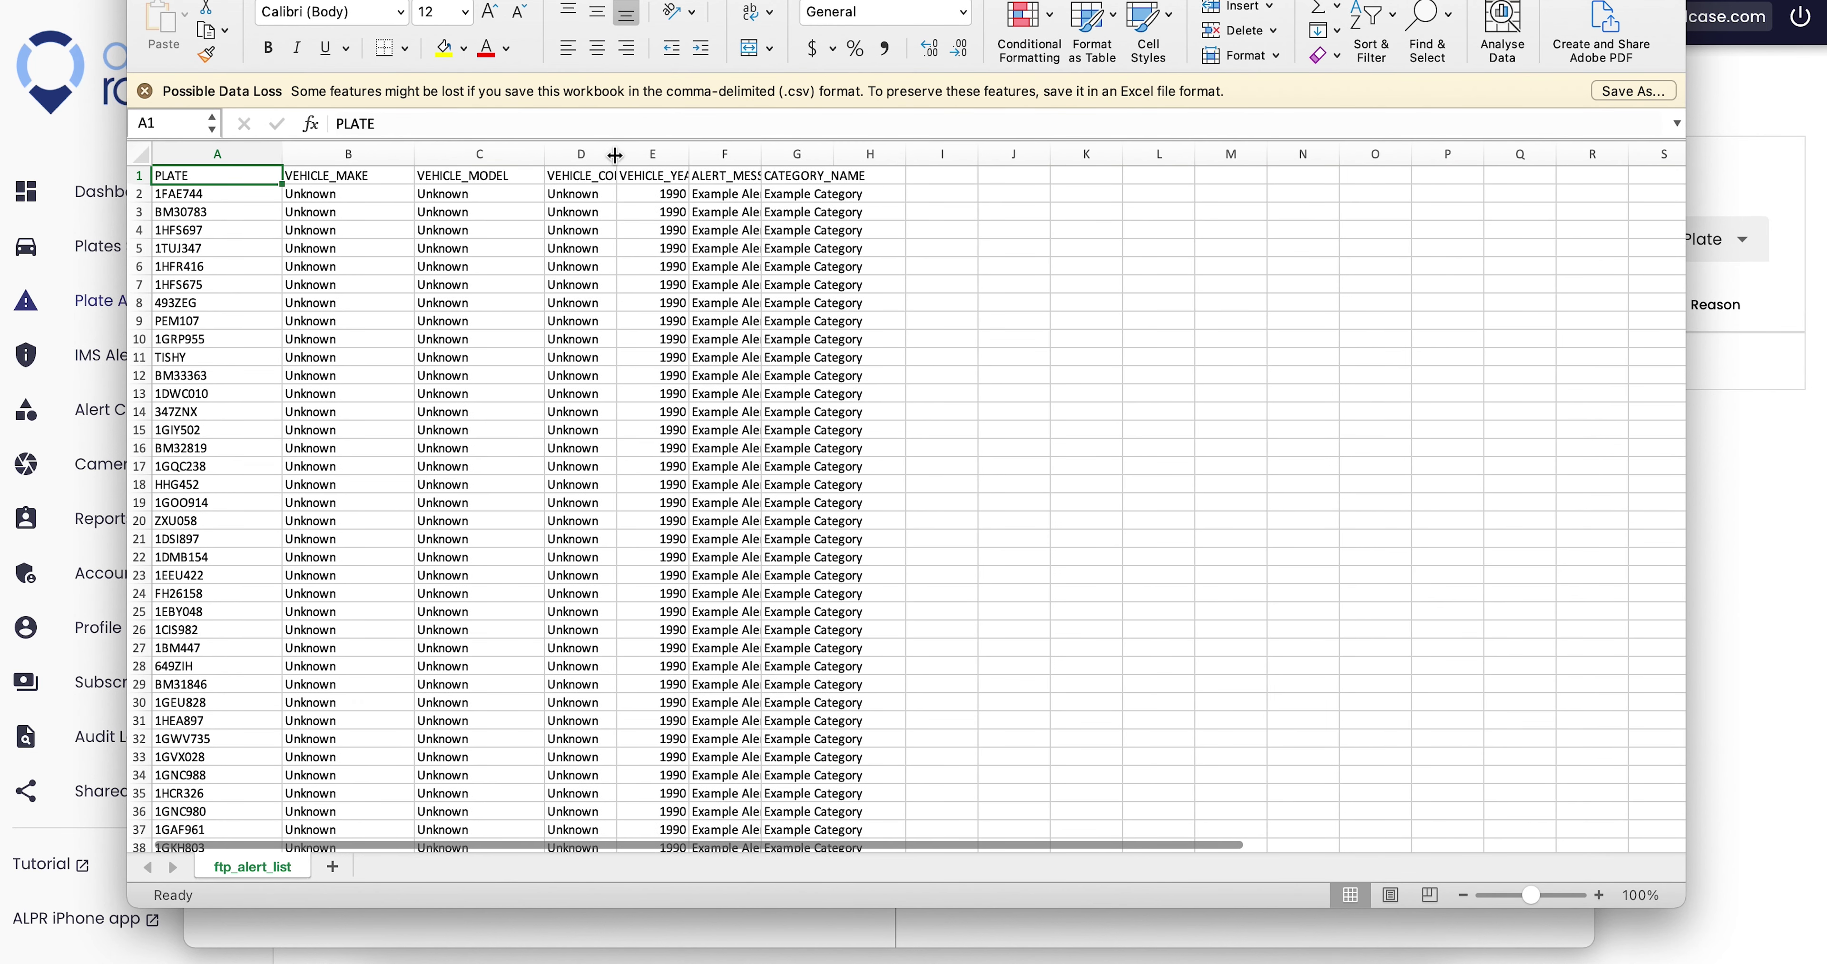
click(1163, 505)
text(•••••••••••)
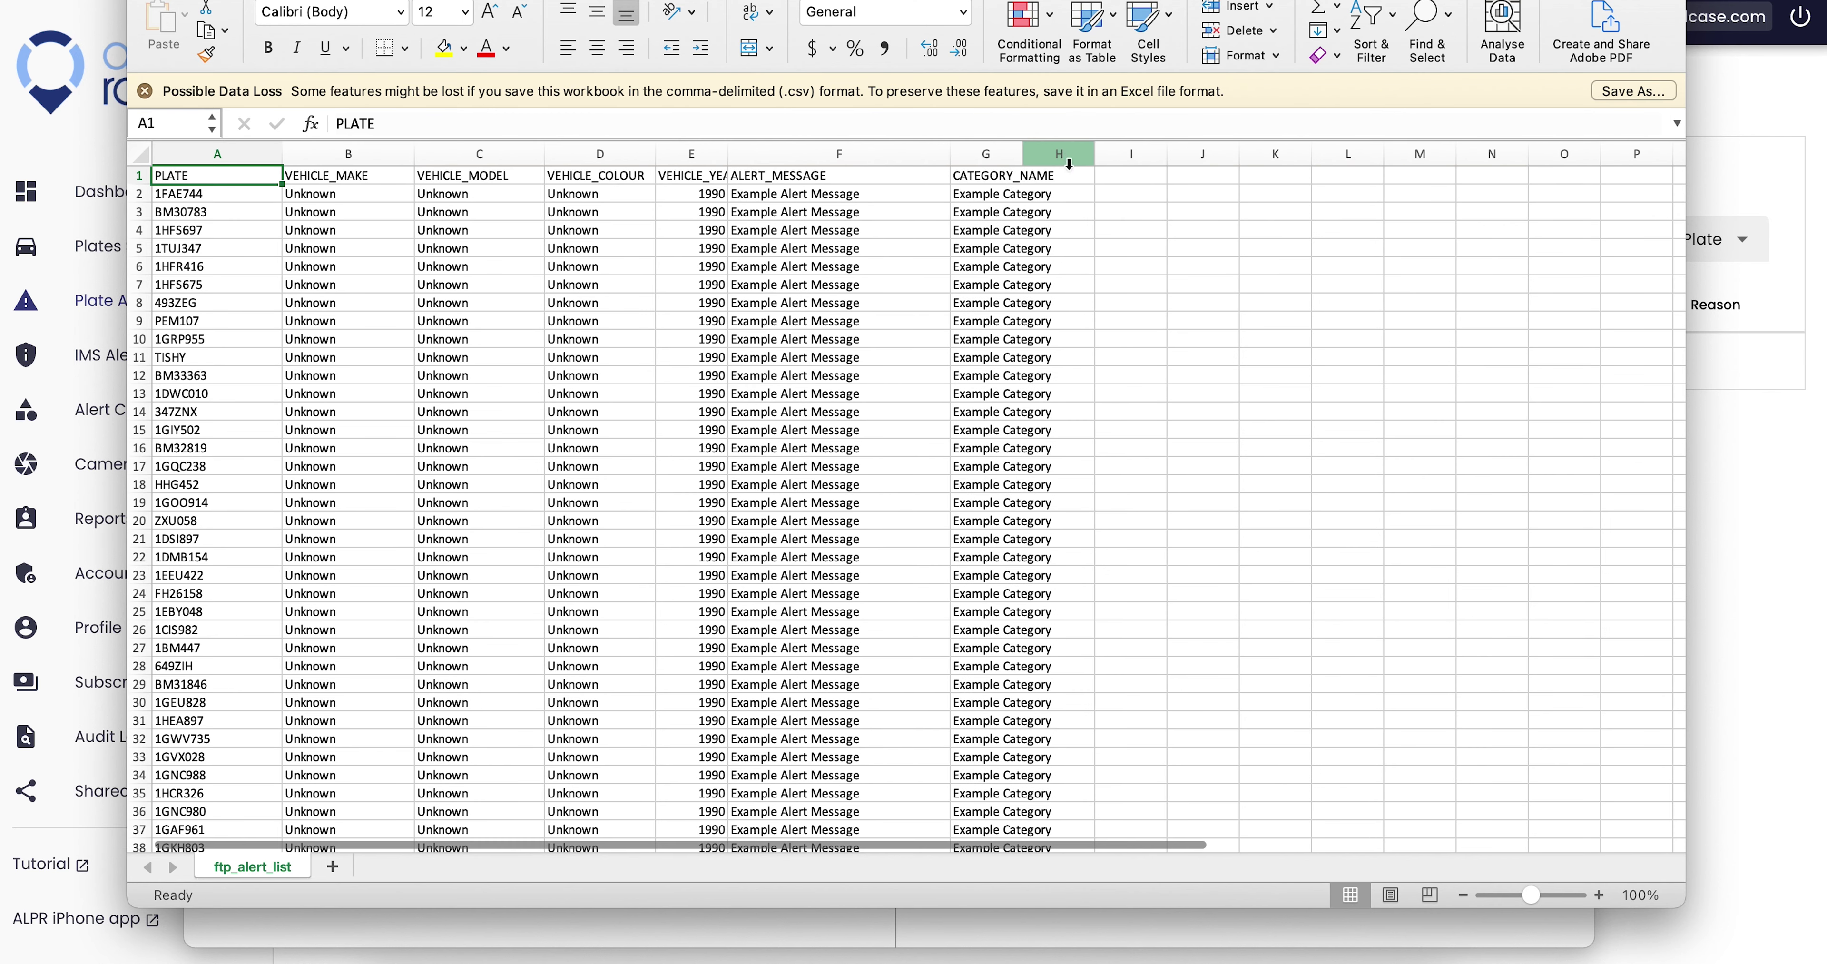
click(1532, 737)
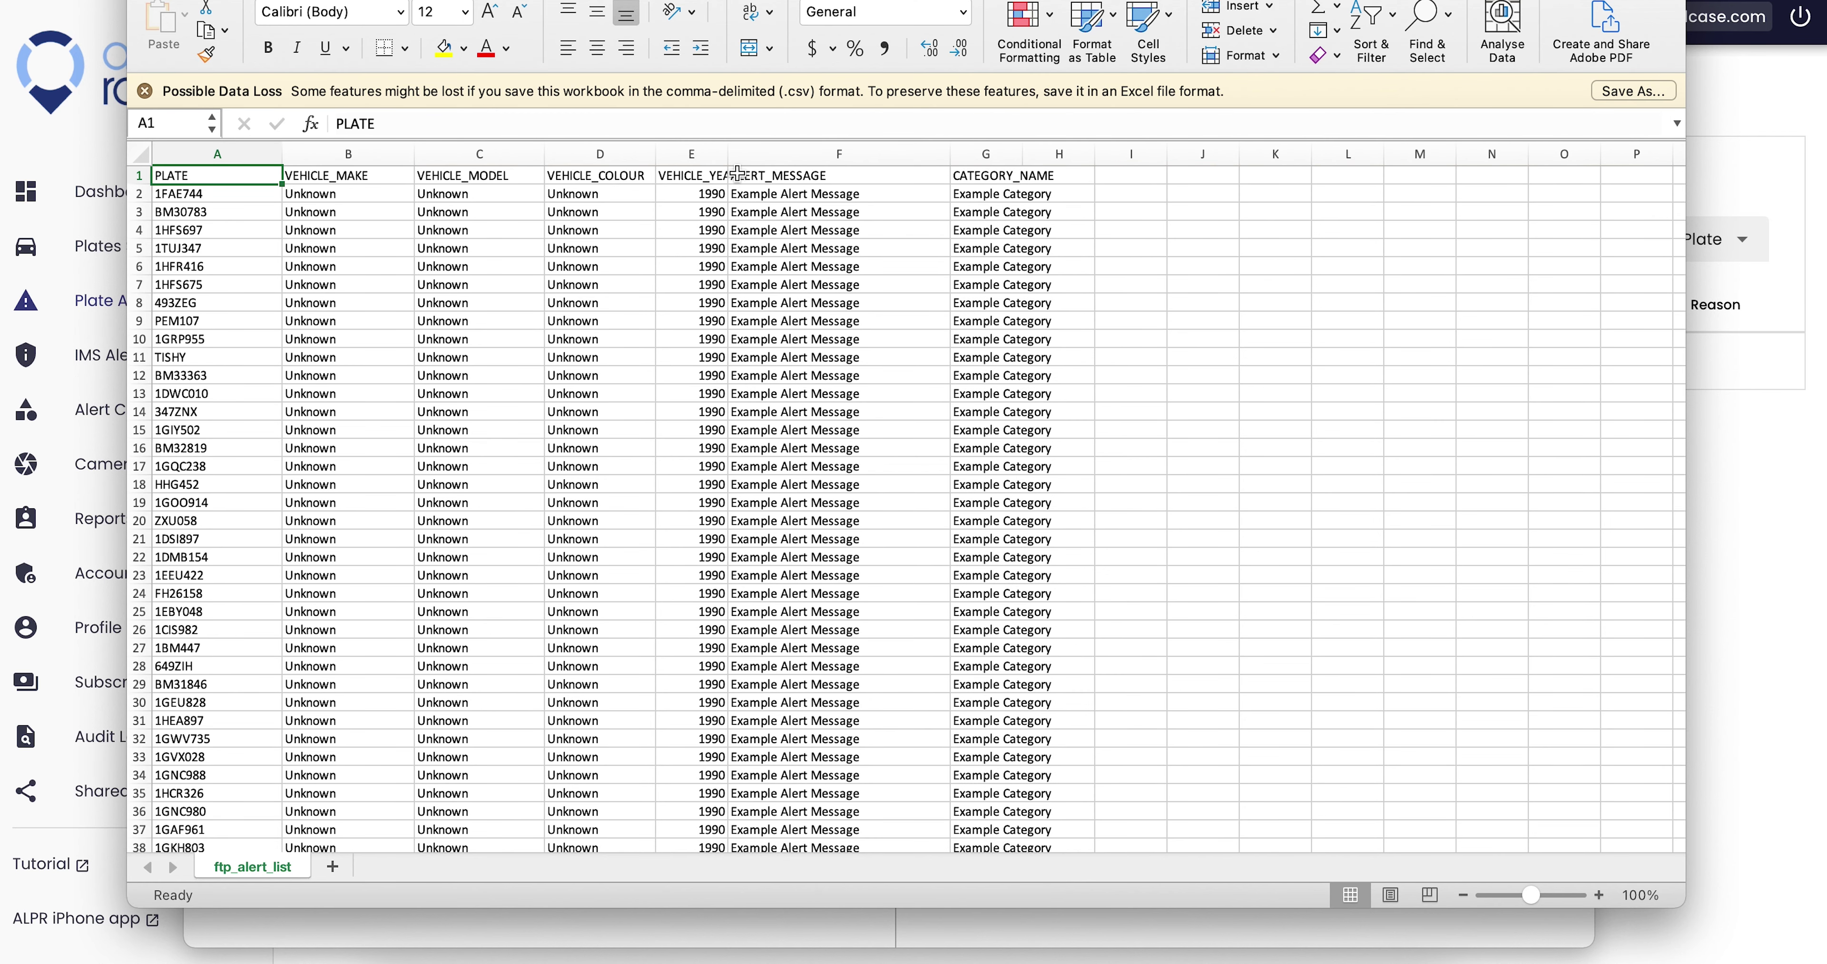
- Connect to Demo Aero Ranger Alerts and open the Desktop's ftp_alert_list.csv in Excel
double_click(1208, 80)
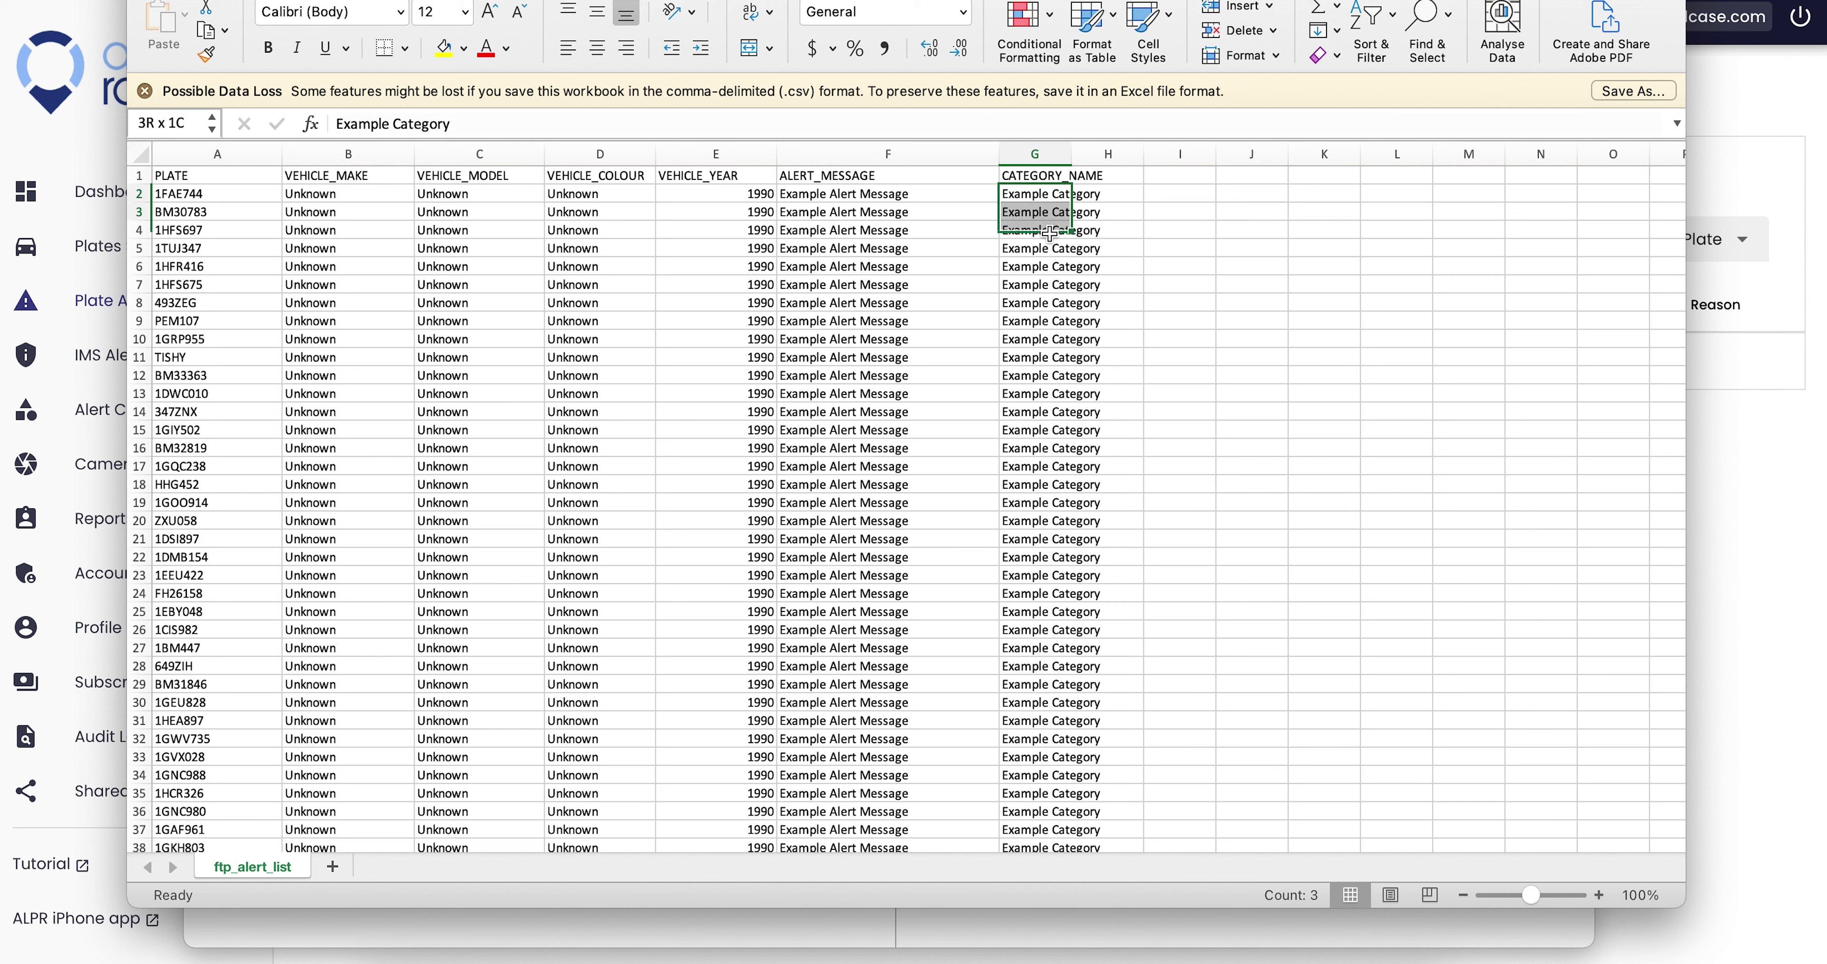
click(328, 138)
right_click(307, 136)
click(345, 216)
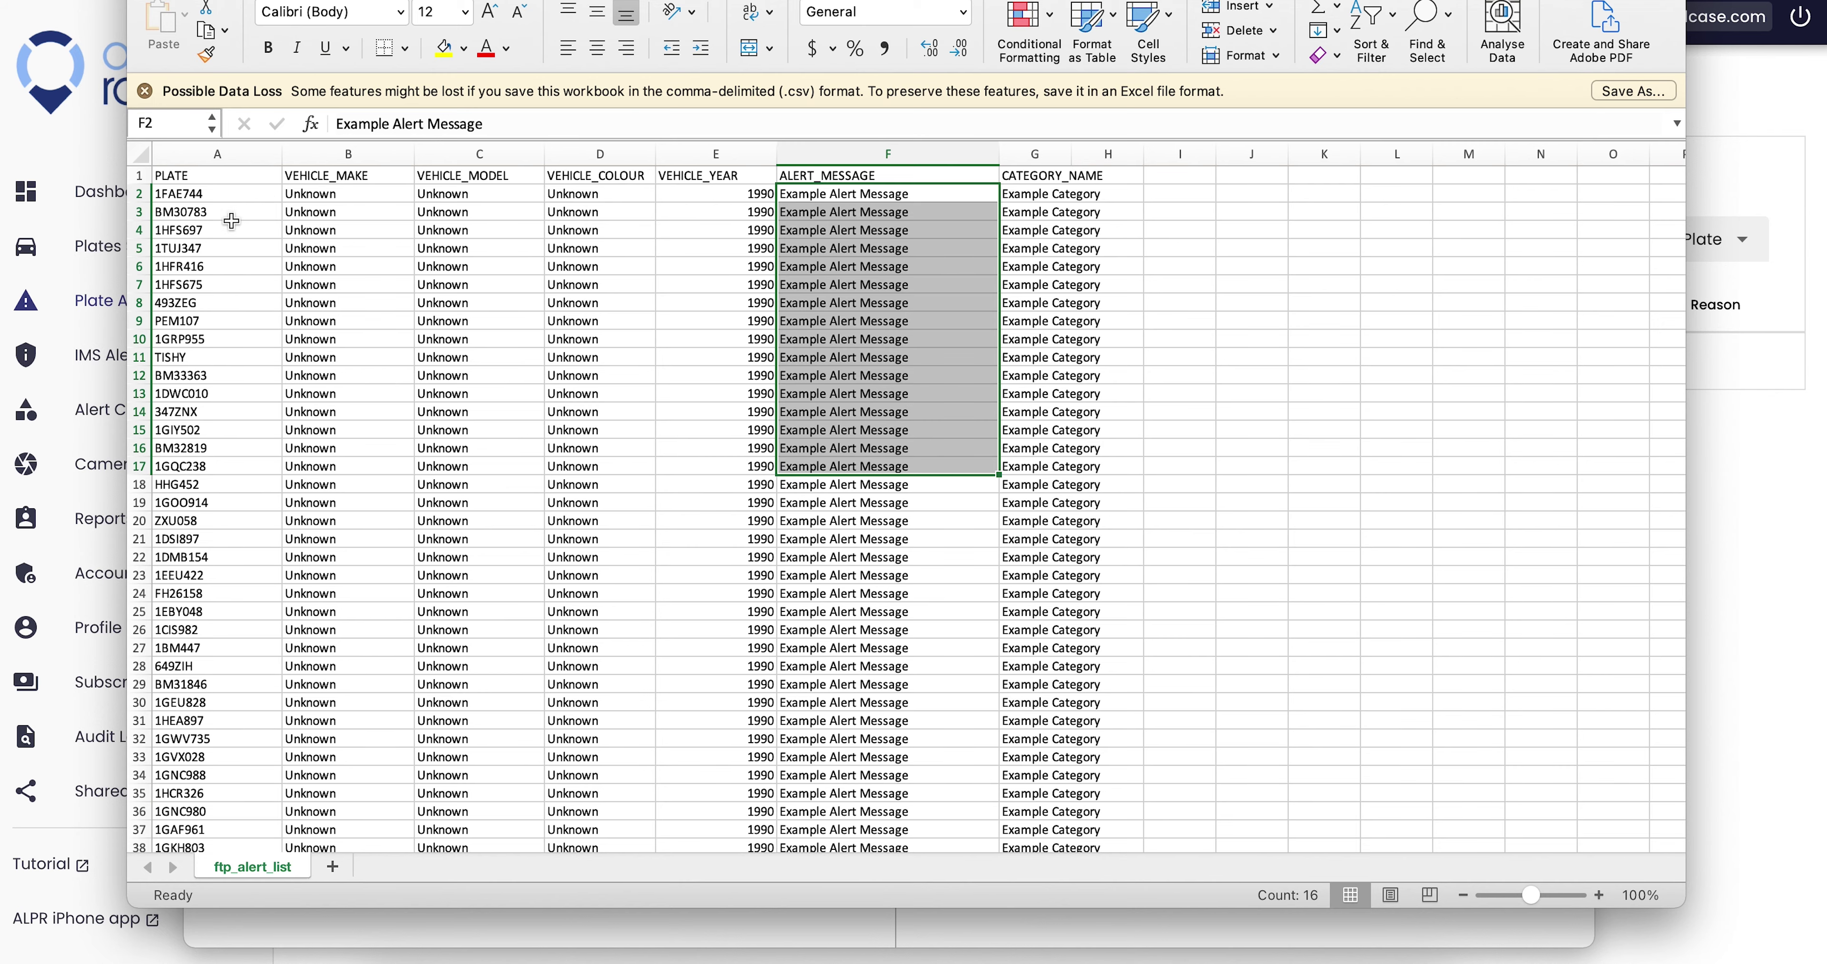
- Widen columns A, F and E, then review the VEHICLE_MAKE through VEHICLE_YEAR headers
drag(224, 153, 655, 156)
drag(802, 159, 950, 158)
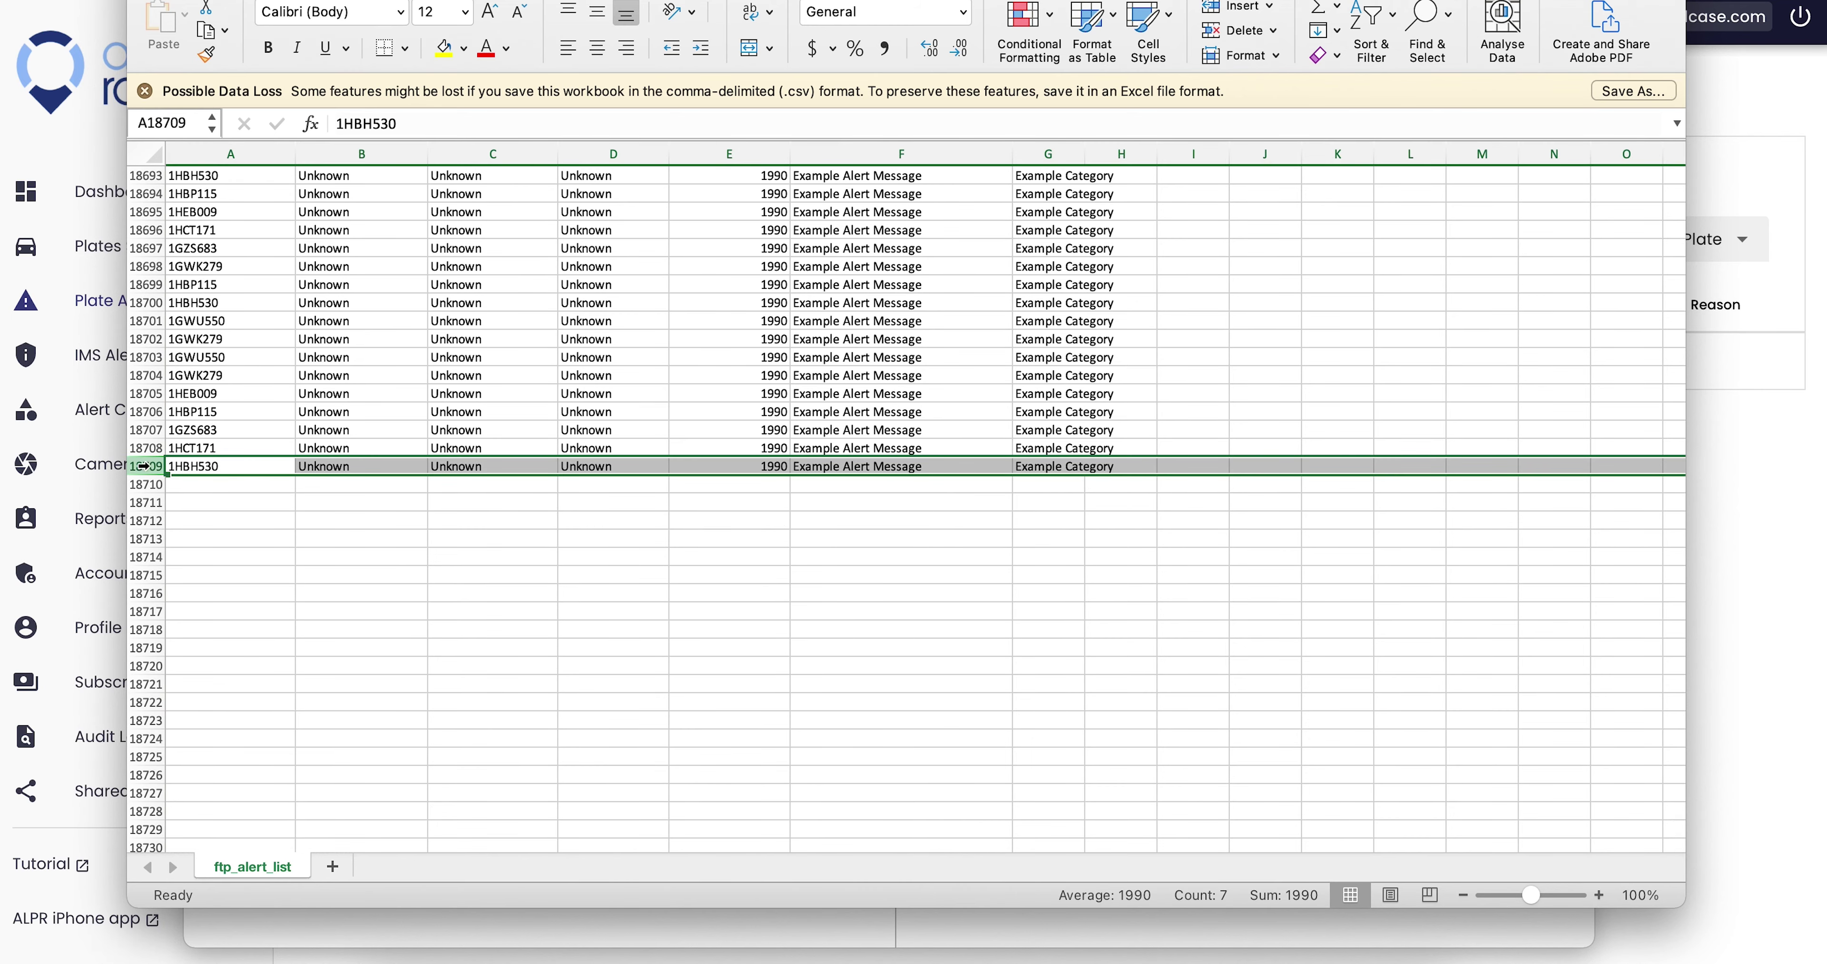
drag(728, 154, 777, 153)
click(322, 175)
click(451, 174)
click(576, 178)
click(668, 173)
- Review the ALERT_MESSAGE and CATEGORY_NAME columns and their values, then scroll toward the last row
click(844, 180)
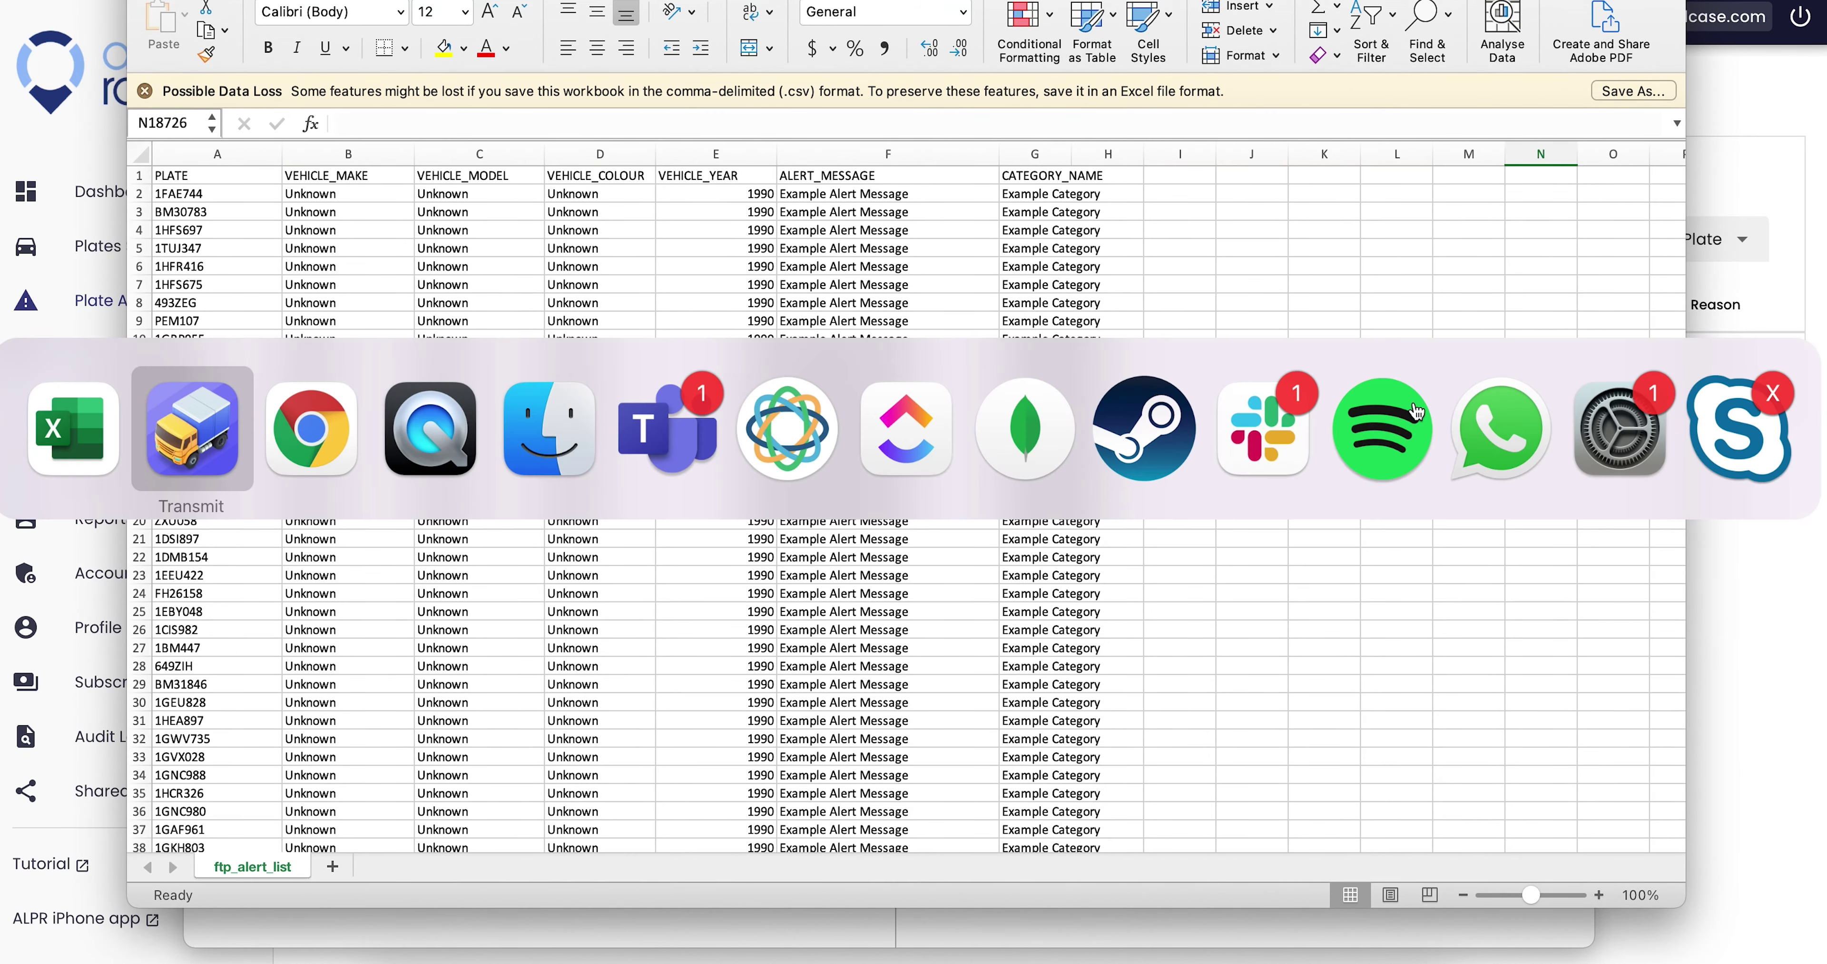
click(1066, 177)
drag(1051, 198, 1032, 410)
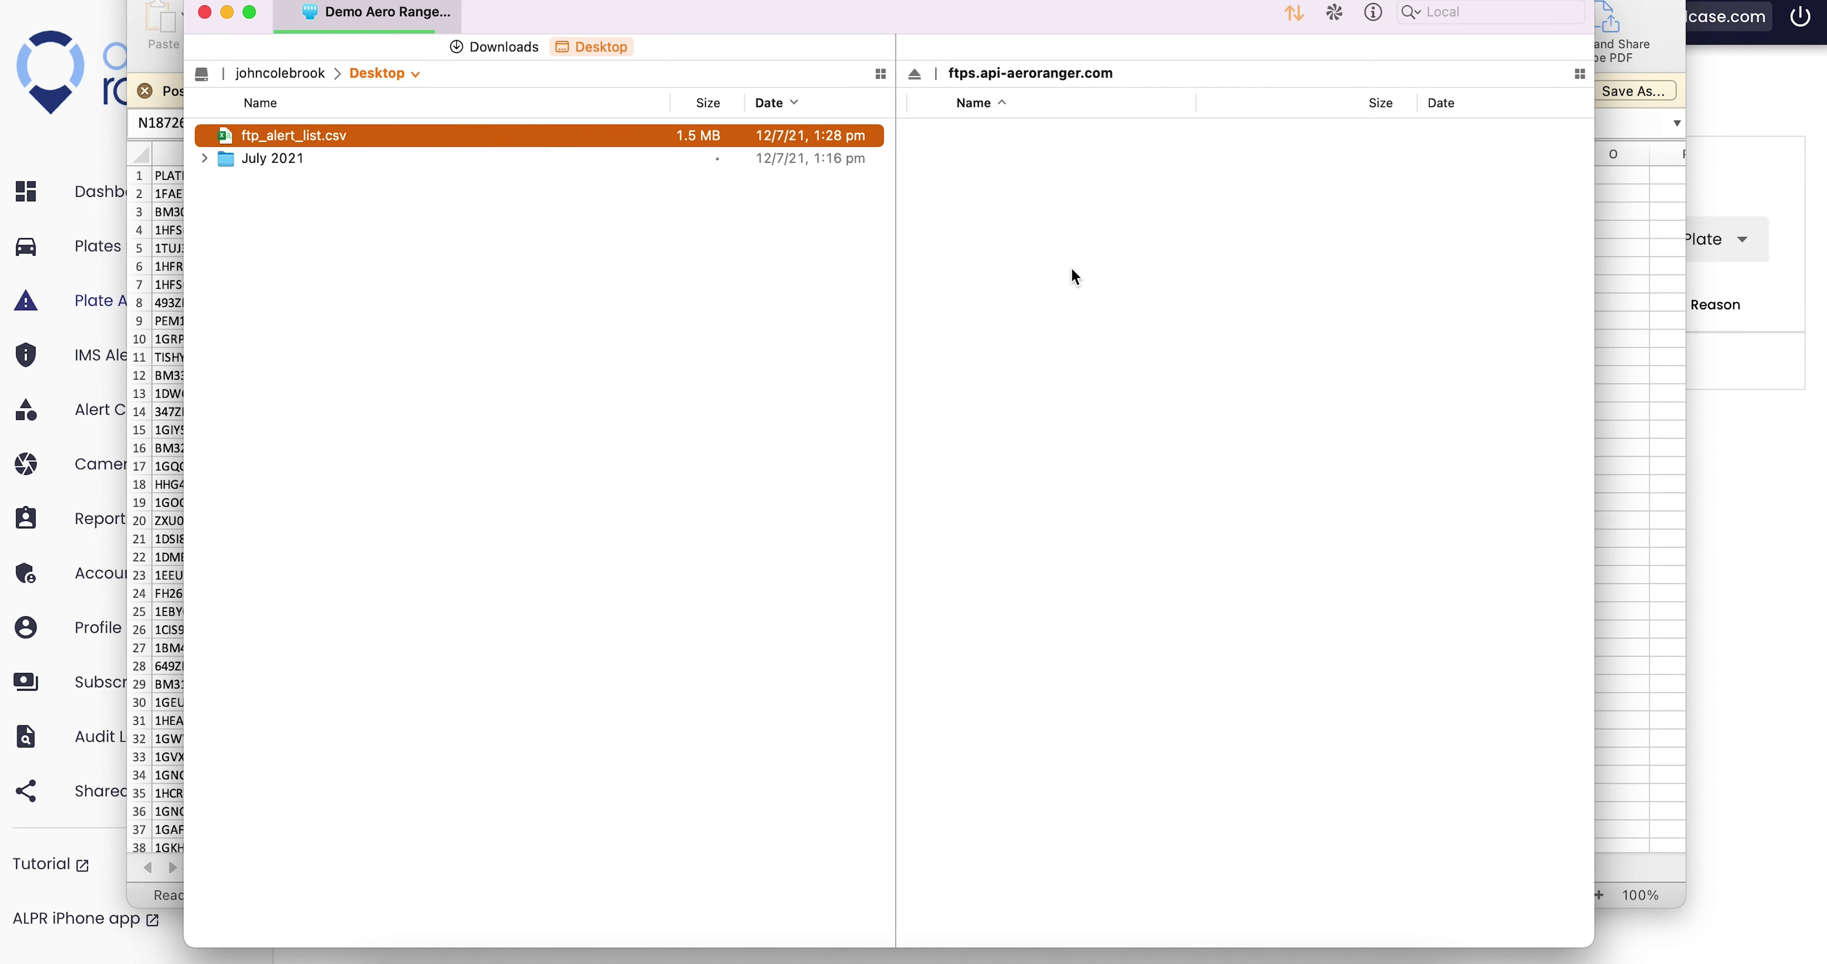
drag(839, 194, 842, 466)
click(646, 290)
scroll(1596, 212, down, 3)
drag(1679, 185, 1686, 856)
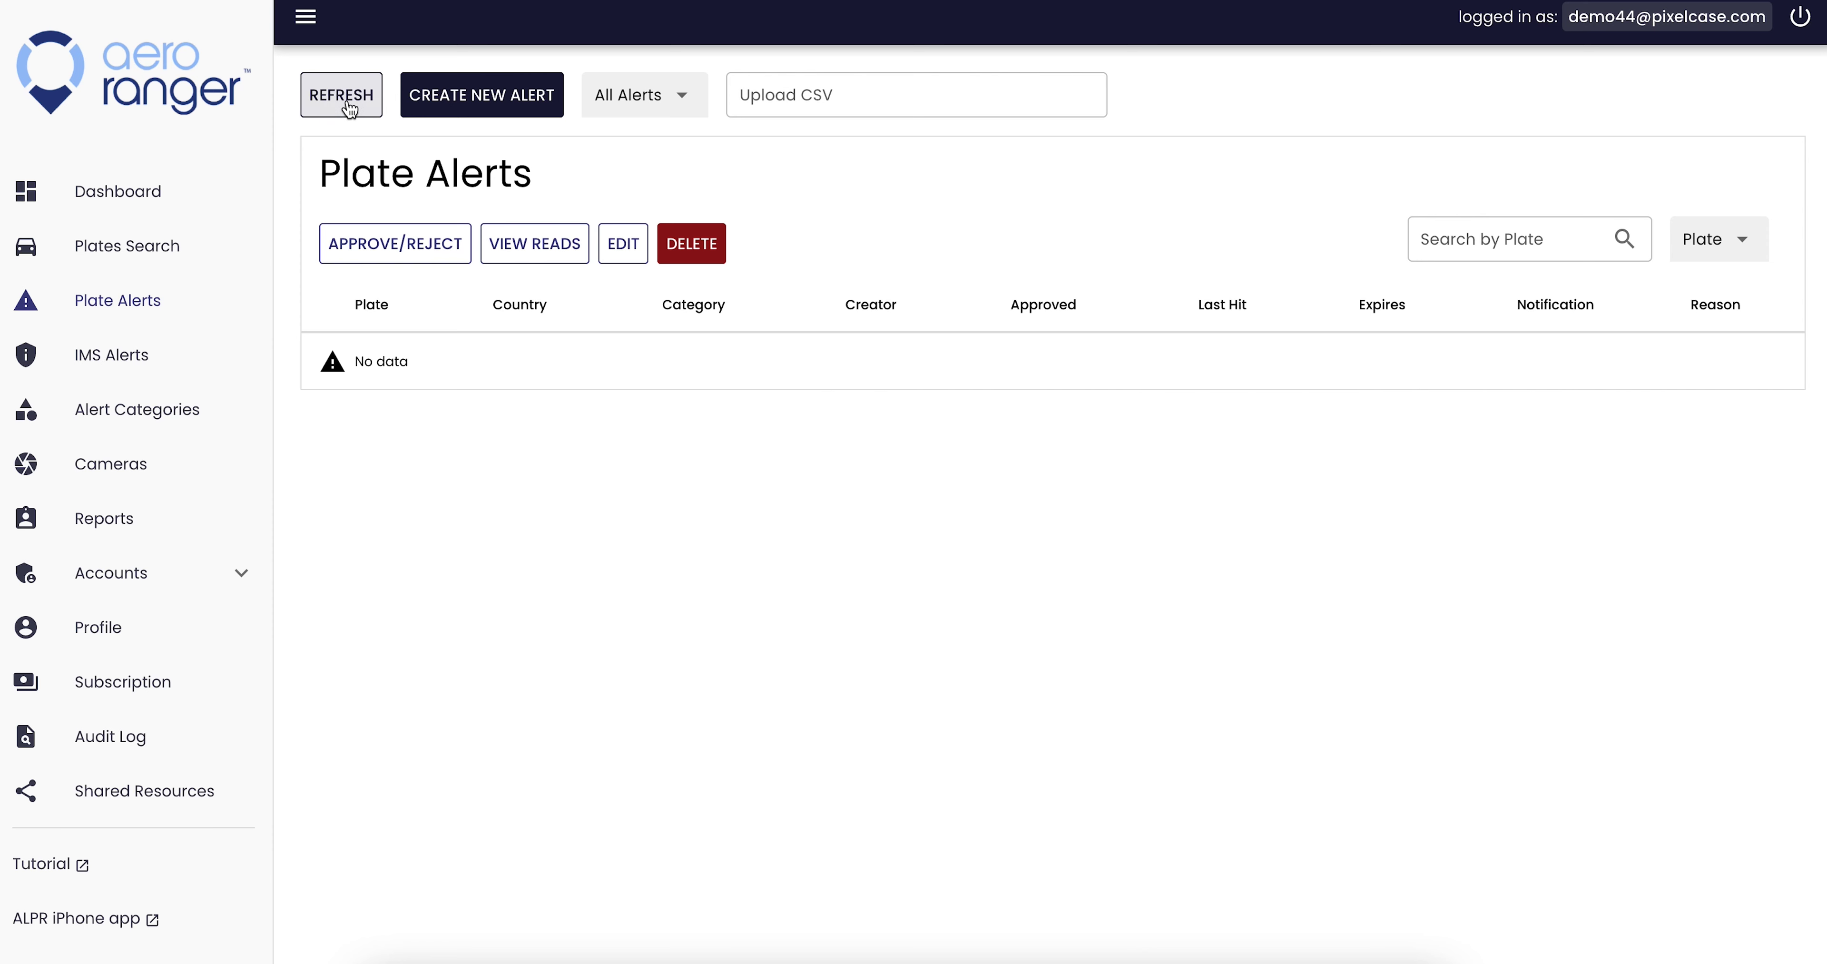
- Mark the last data row, 18709, then scroll back to the top of the sheet
click(146, 466)
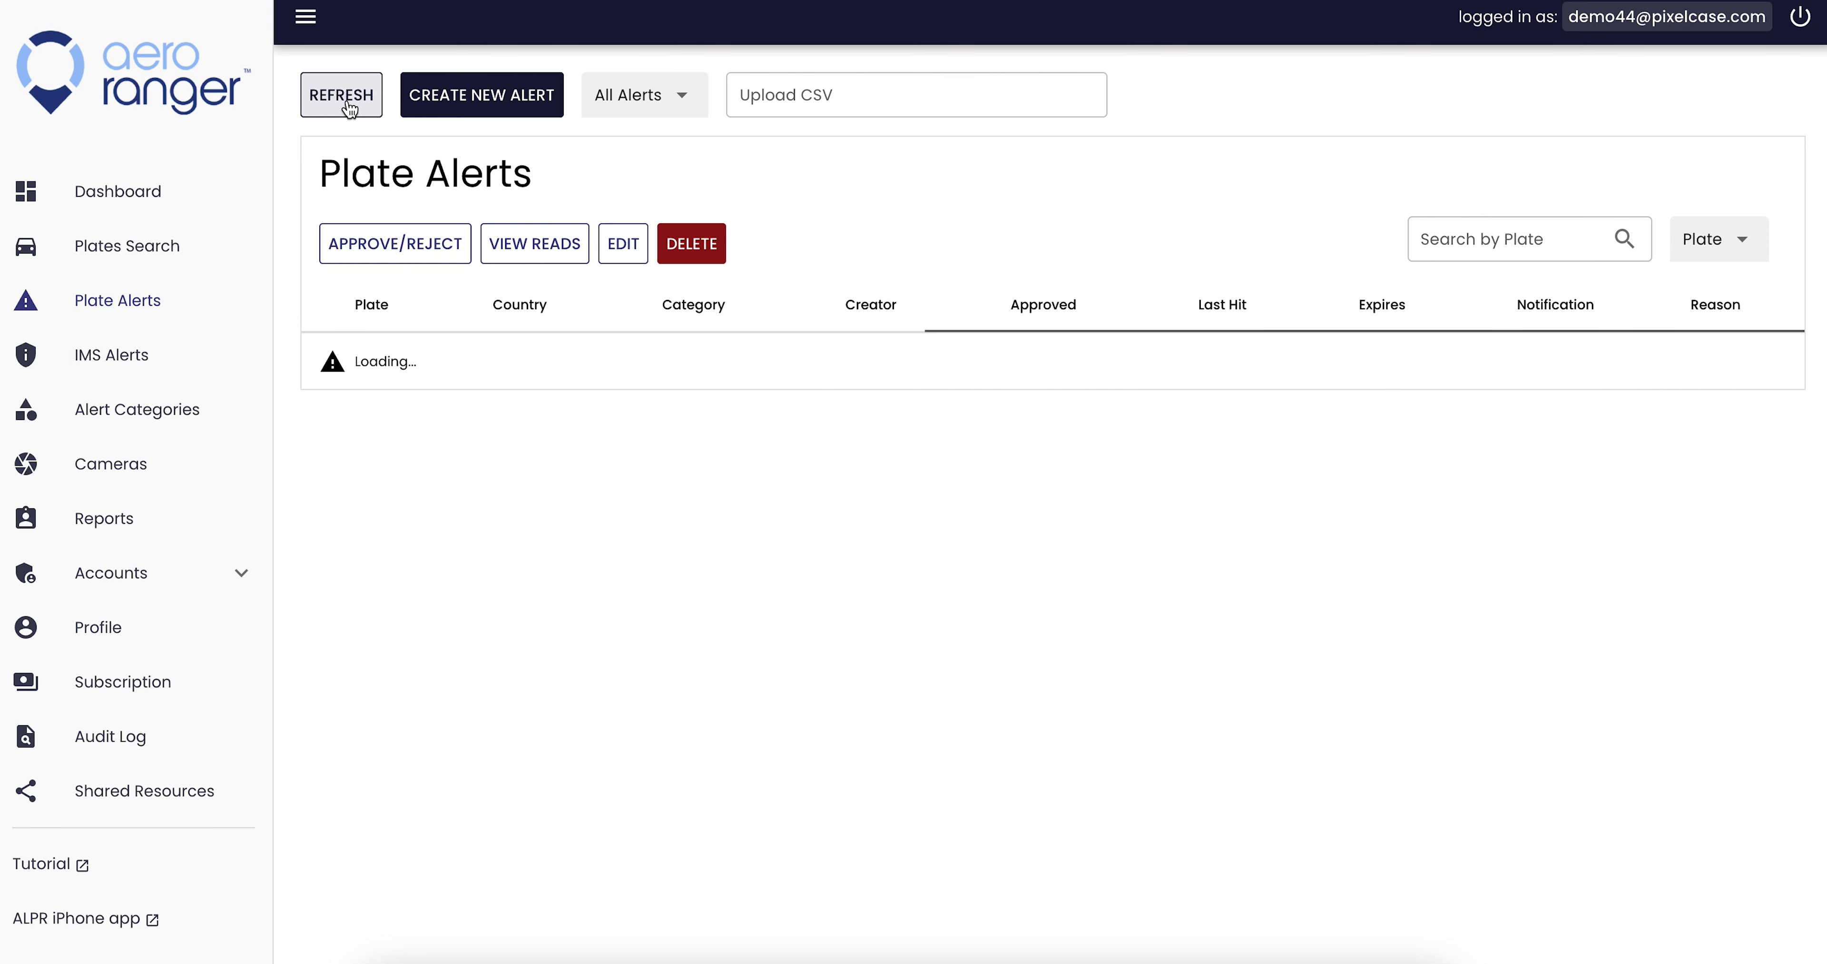
click(1538, 778)
drag(1675, 838, 1653, 173)
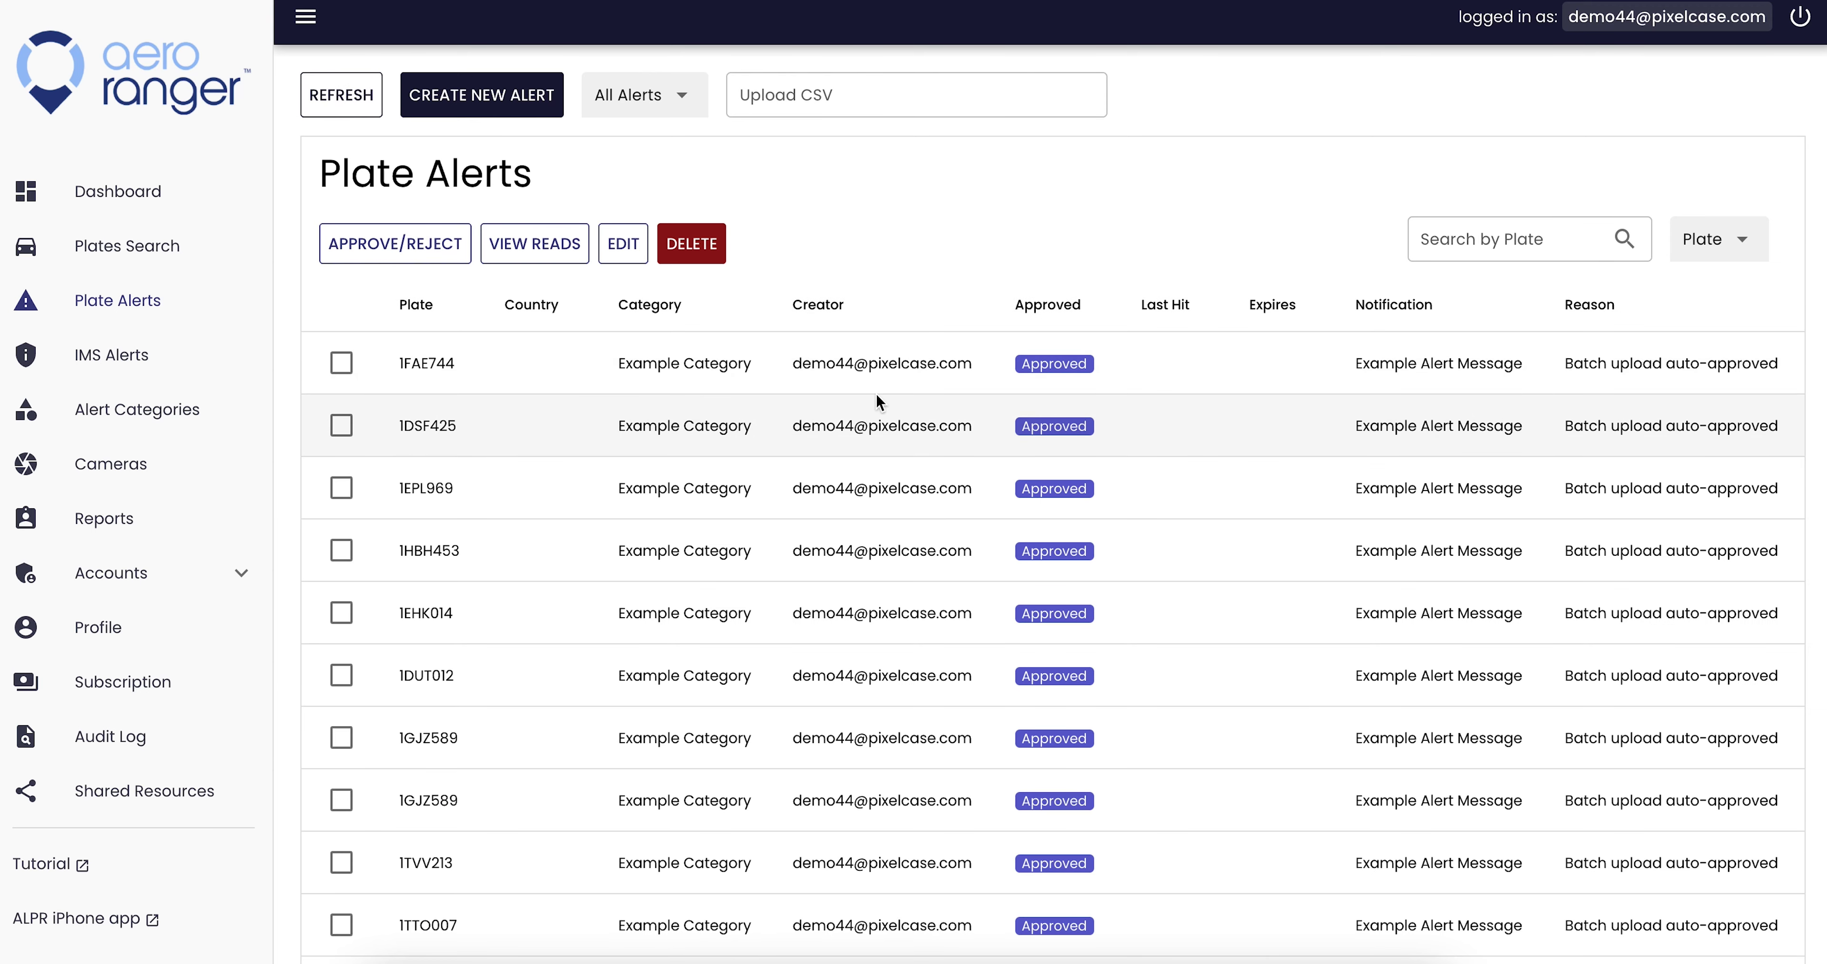
- Upload ftp_alert_list.csv to the remote server in Transmit and return to Plate Alerts
key(super+Tab)
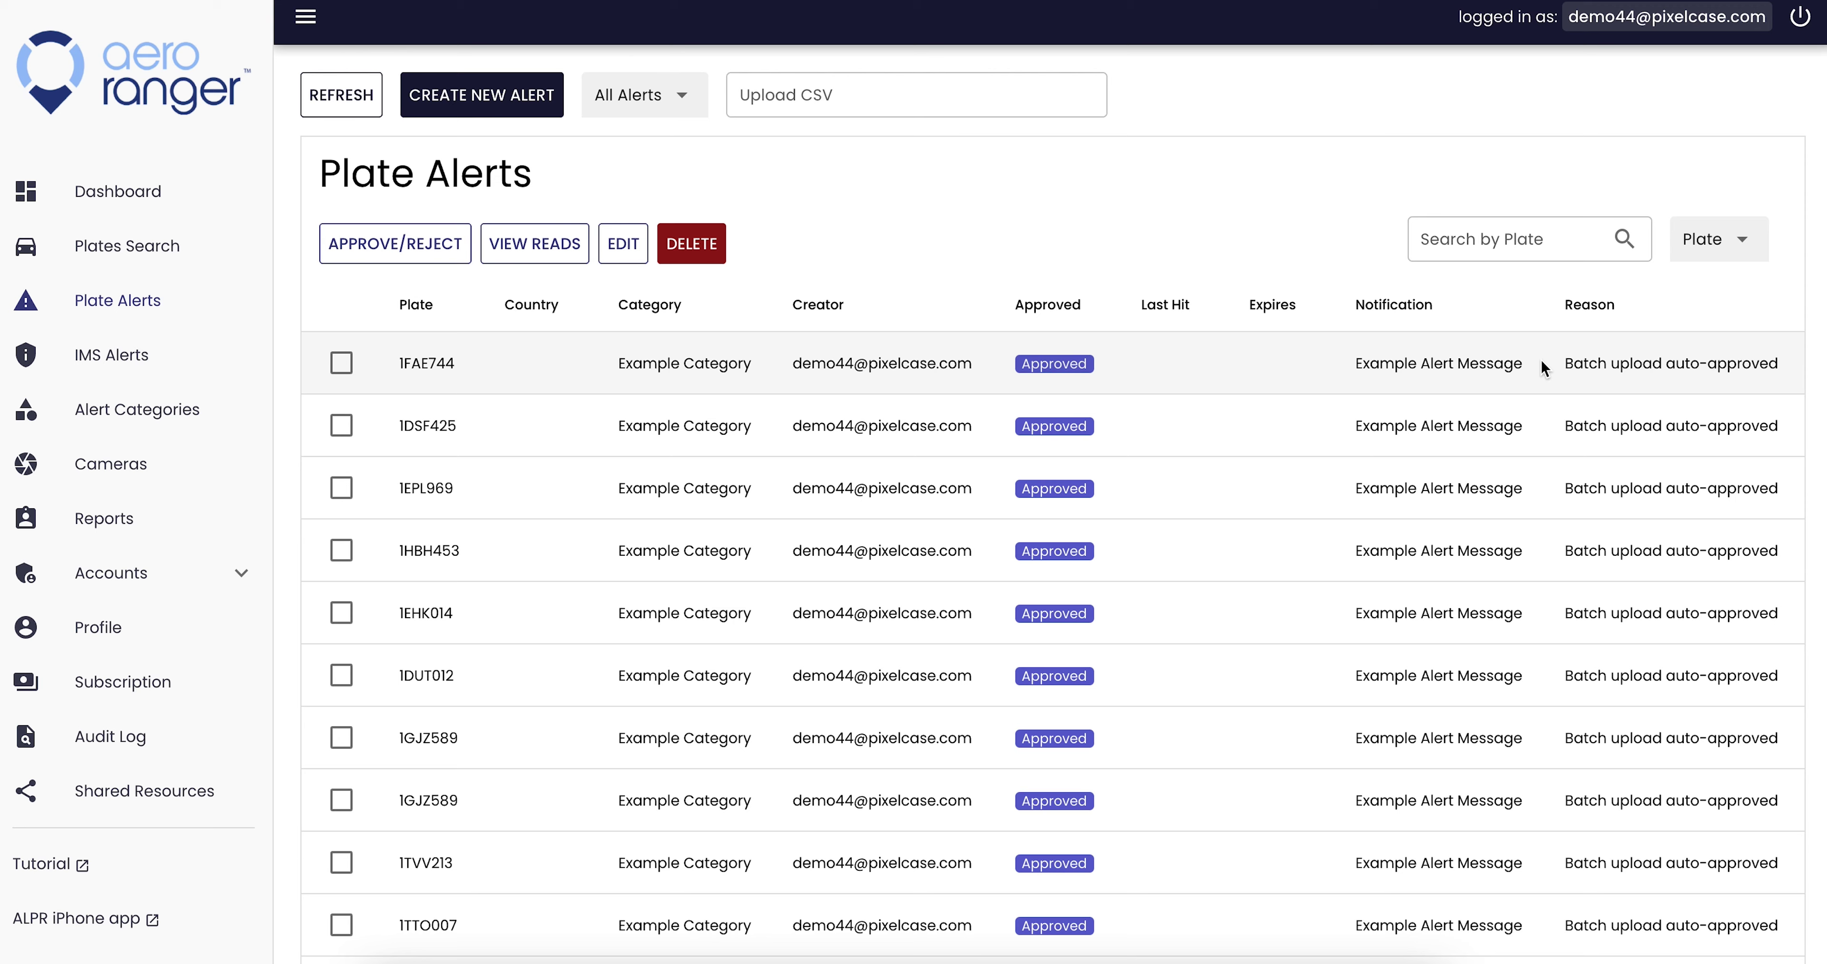
drag(283, 138, 1072, 277)
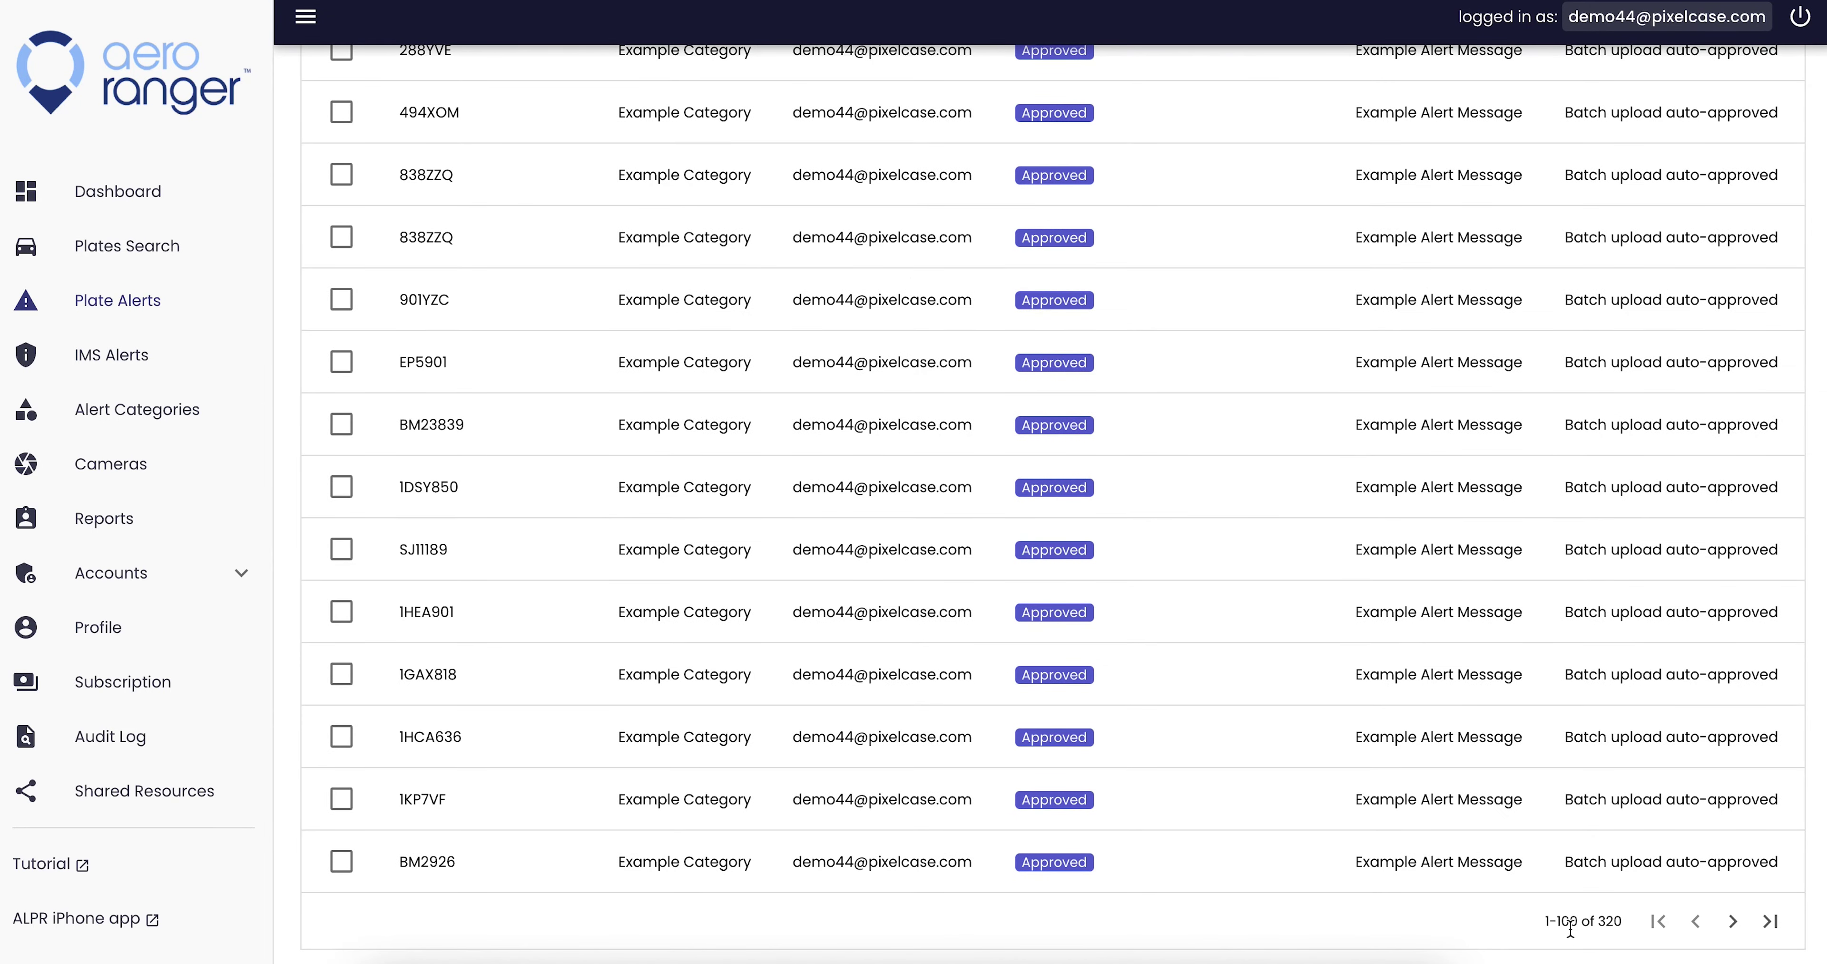
click(1743, 464)
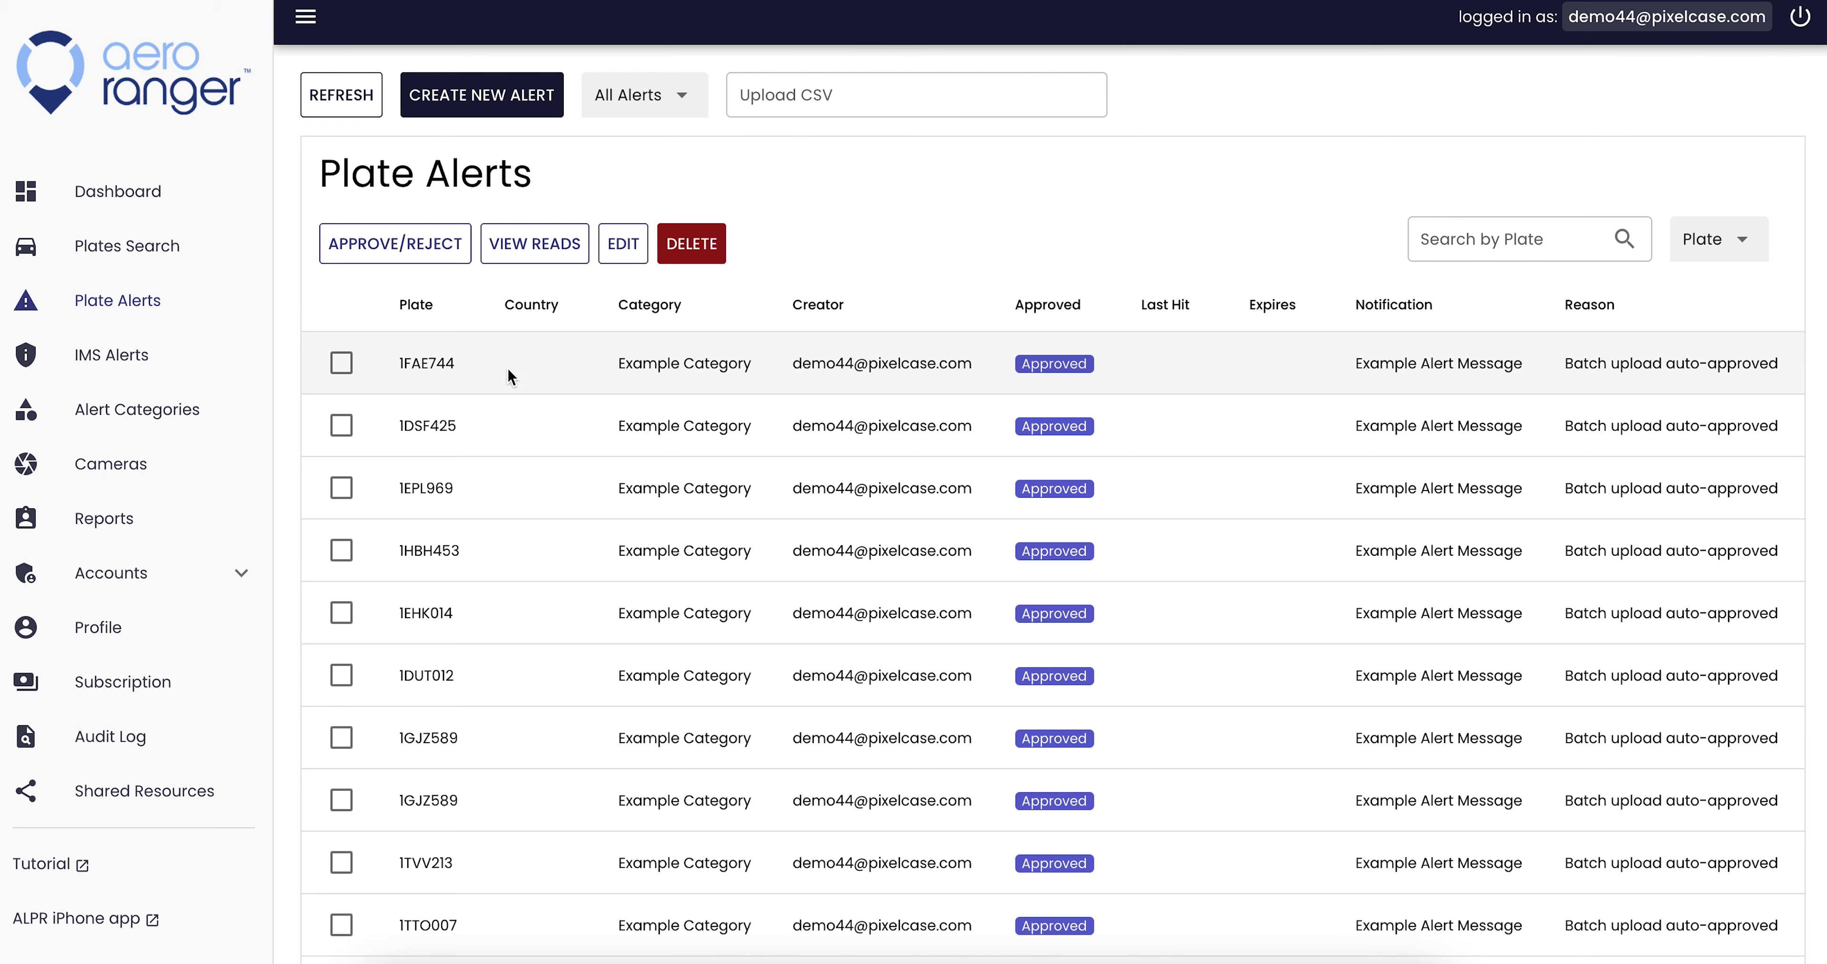
- Reload the Plate Alerts list and confirm it totals 320 alerts
click(347, 105)
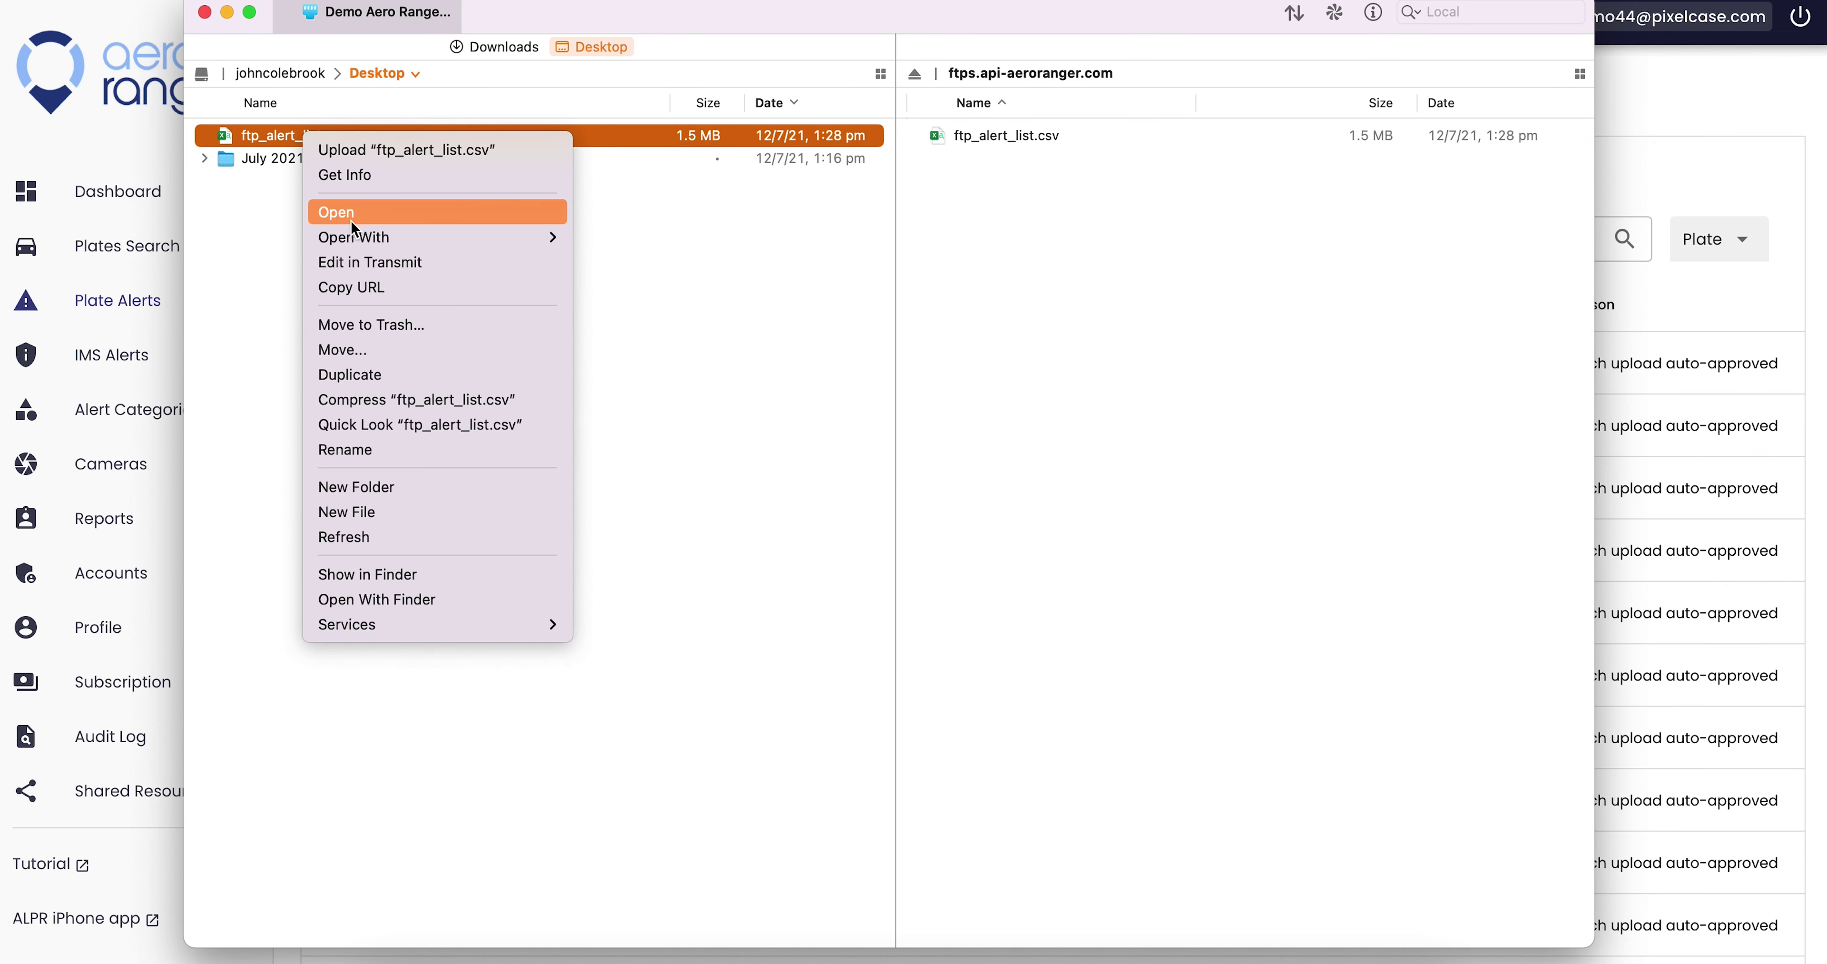
drag(1358, 363, 1514, 363)
drag(622, 363, 751, 364)
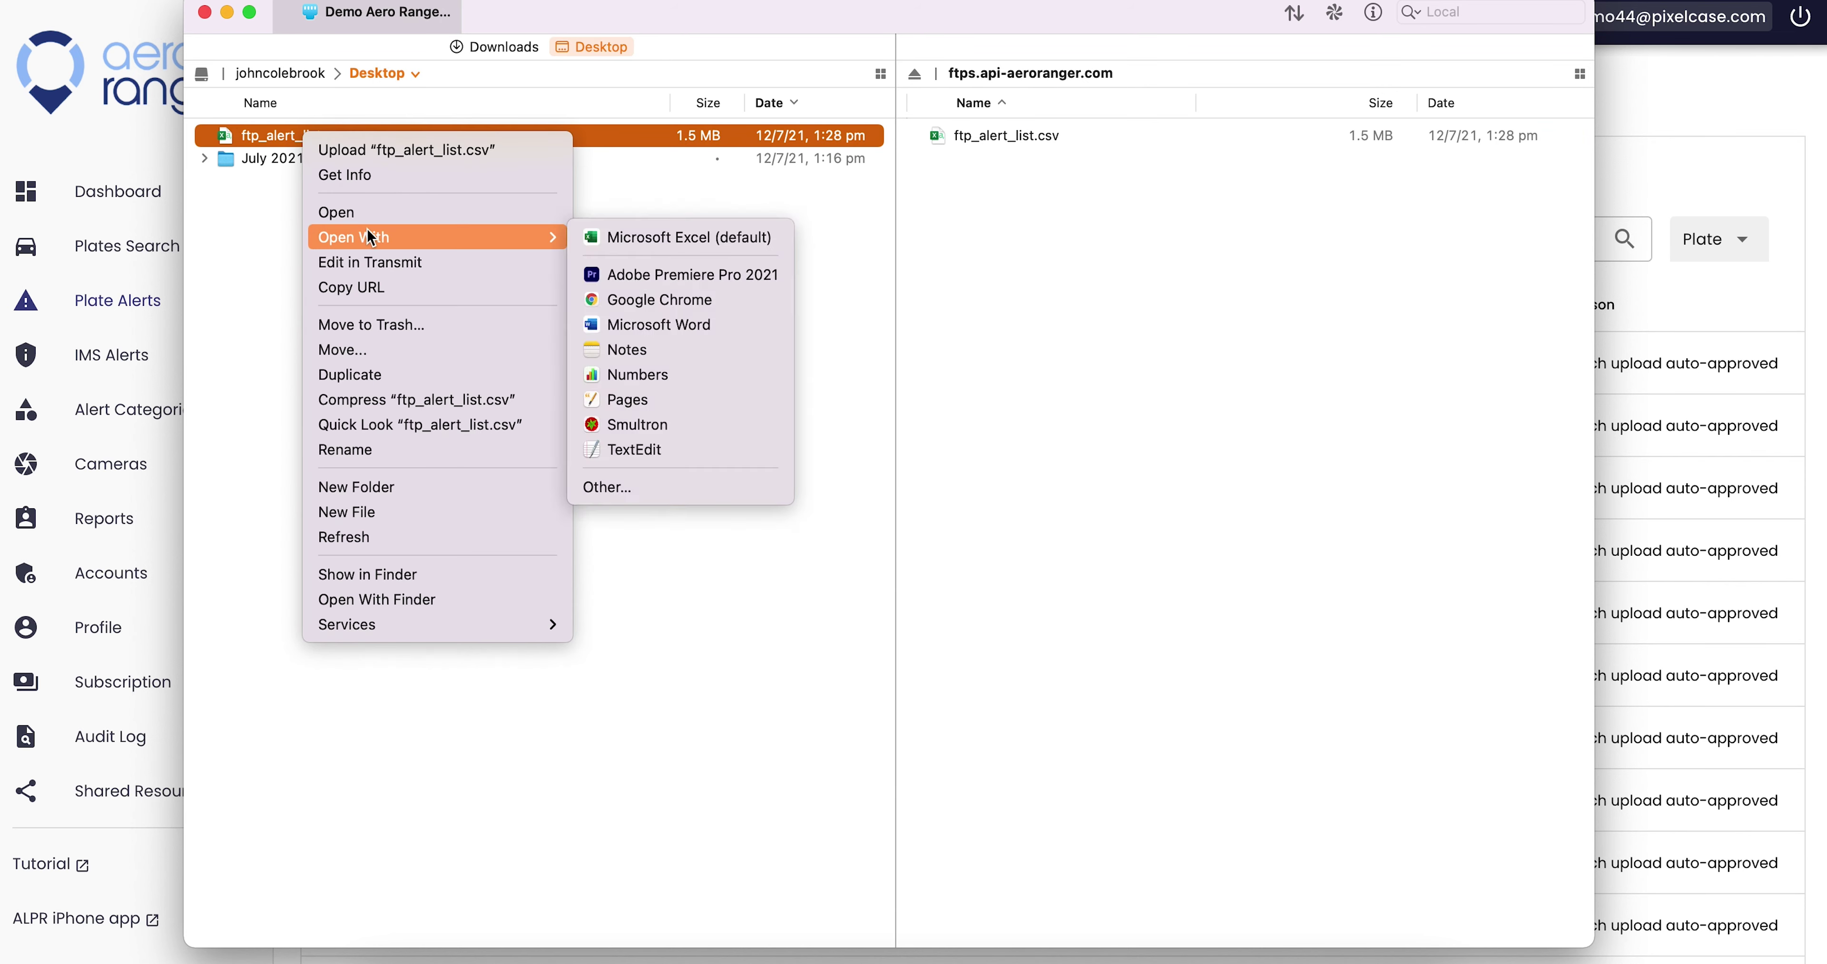
scroll(1135, 397, down, 3)
drag(1818, 142, 1816, 843)
double_click(1609, 922)
scroll(1206, 695, up, 20)
- In Transmit, select the uploaded remote file, then bring up actions for the local ftp_alert_list.csv
key(super+Tab)
click(1008, 138)
click(1005, 137)
click(970, 235)
click(302, 137)
right_click(307, 136)
- Show the Open With app choices for the local ftp_alert_list.csv
mouse_move(353, 234)
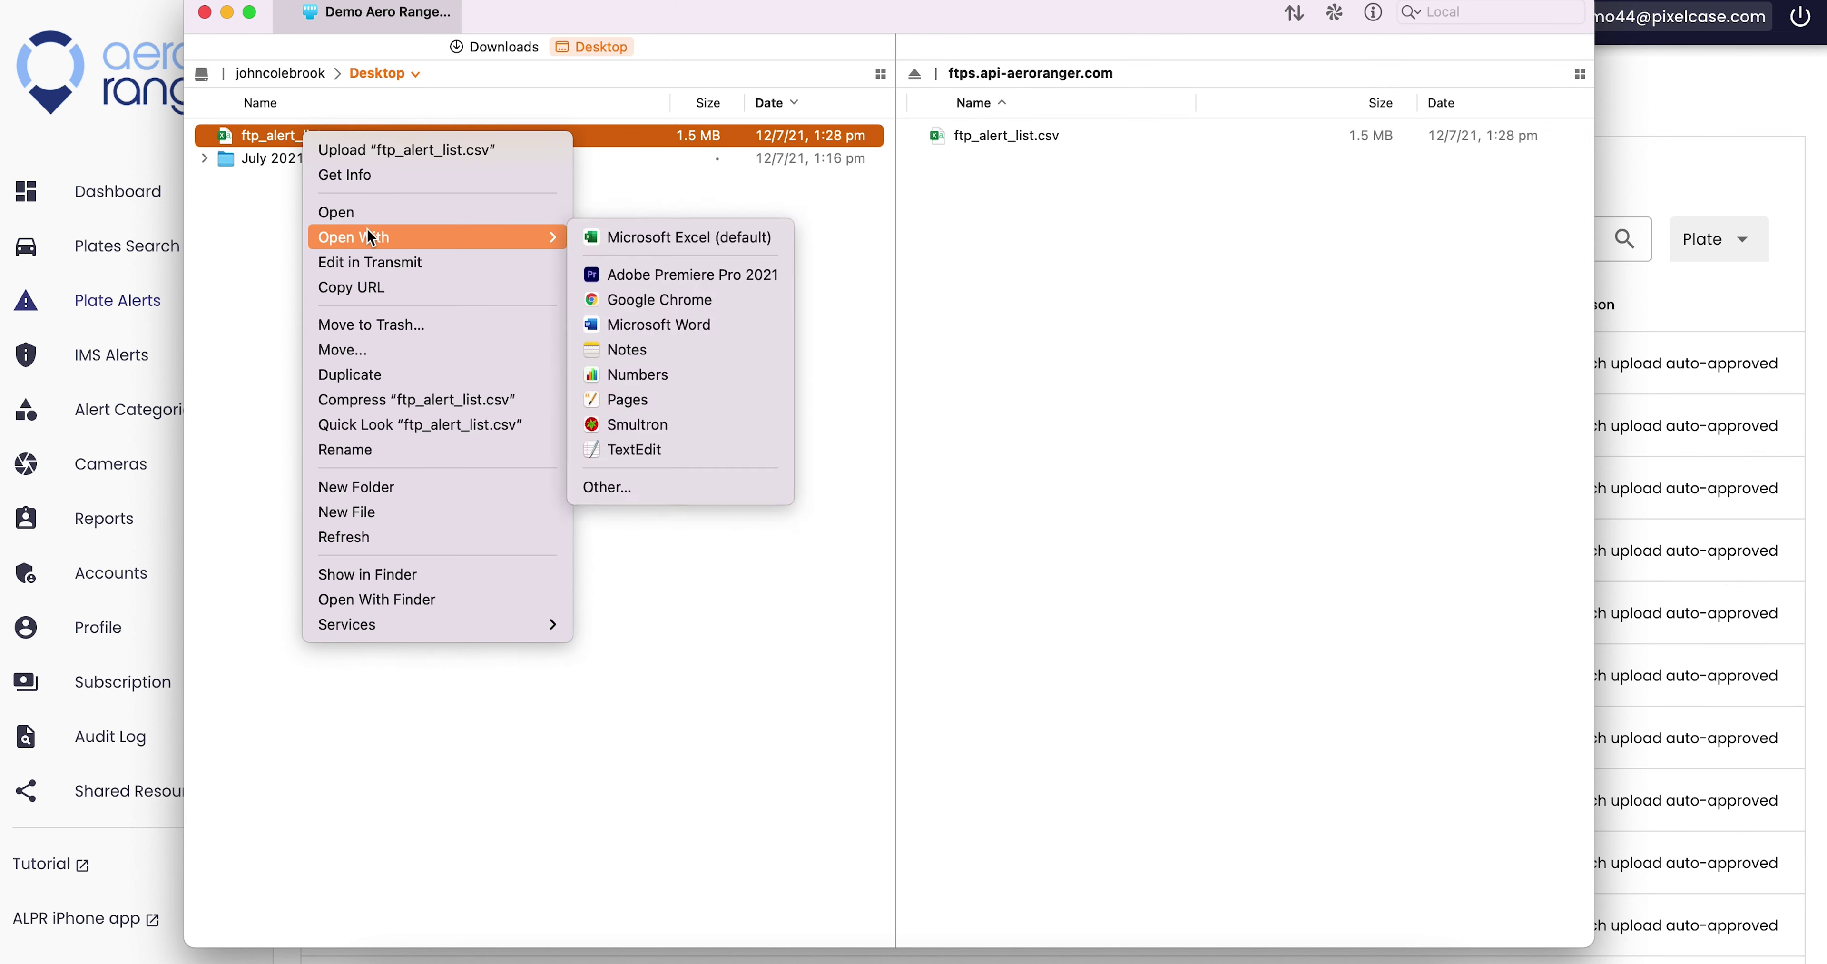